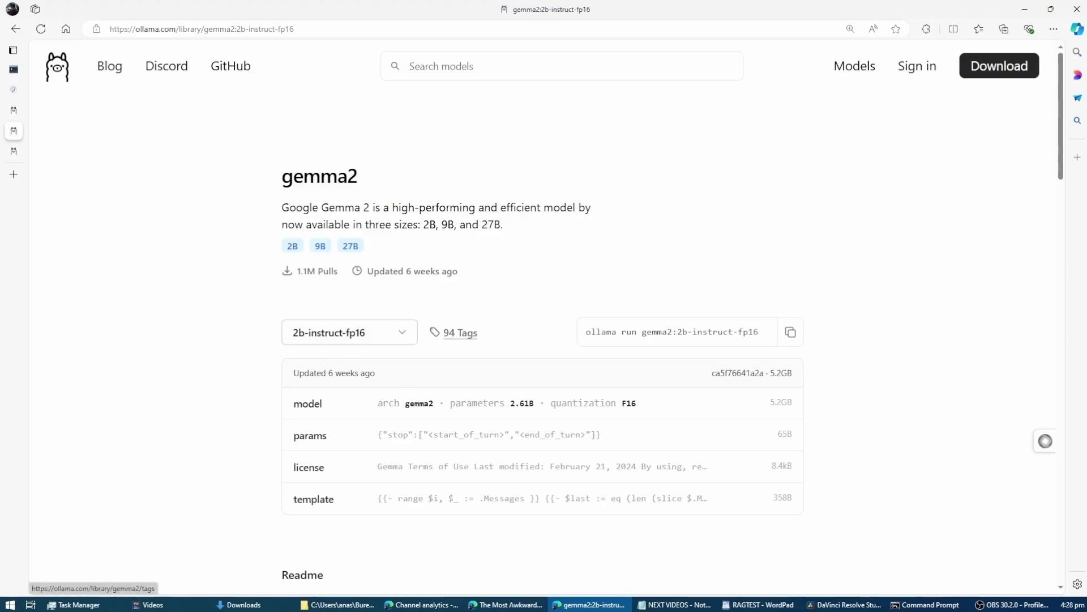
Run gemma2:2b-instruct-fp16 in Command Prompt using the command copied from its Ollama page
click(791, 331)
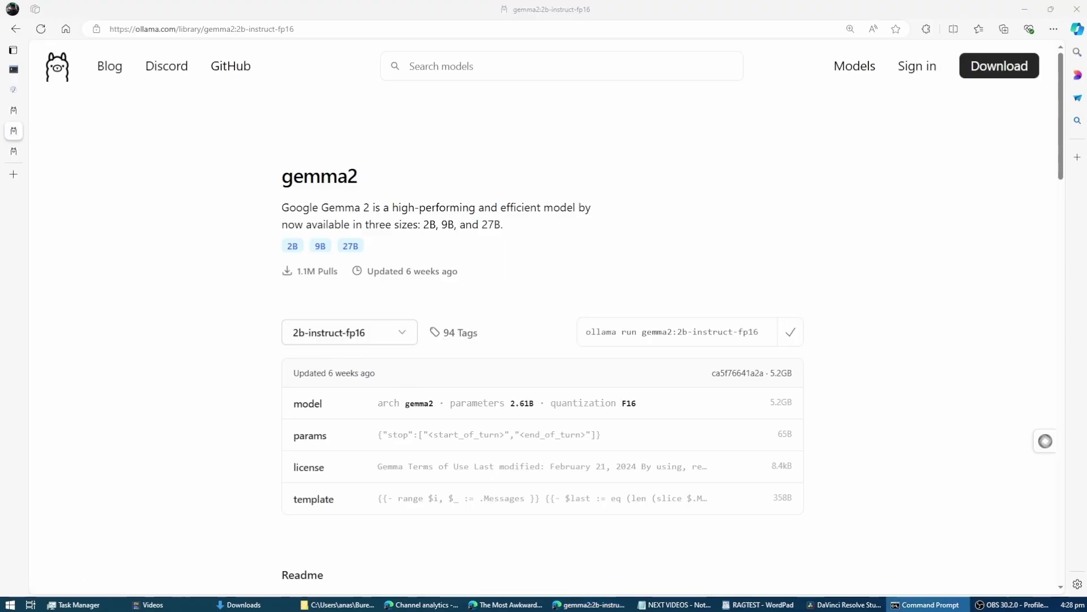
click(928, 605)
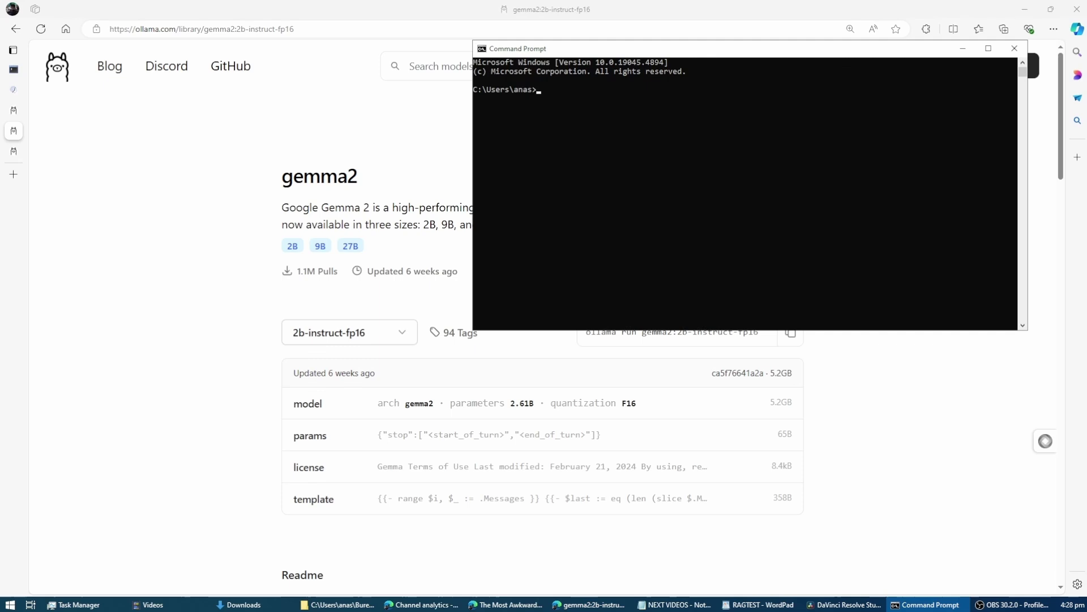
key(ctrl+v)
key(Return)
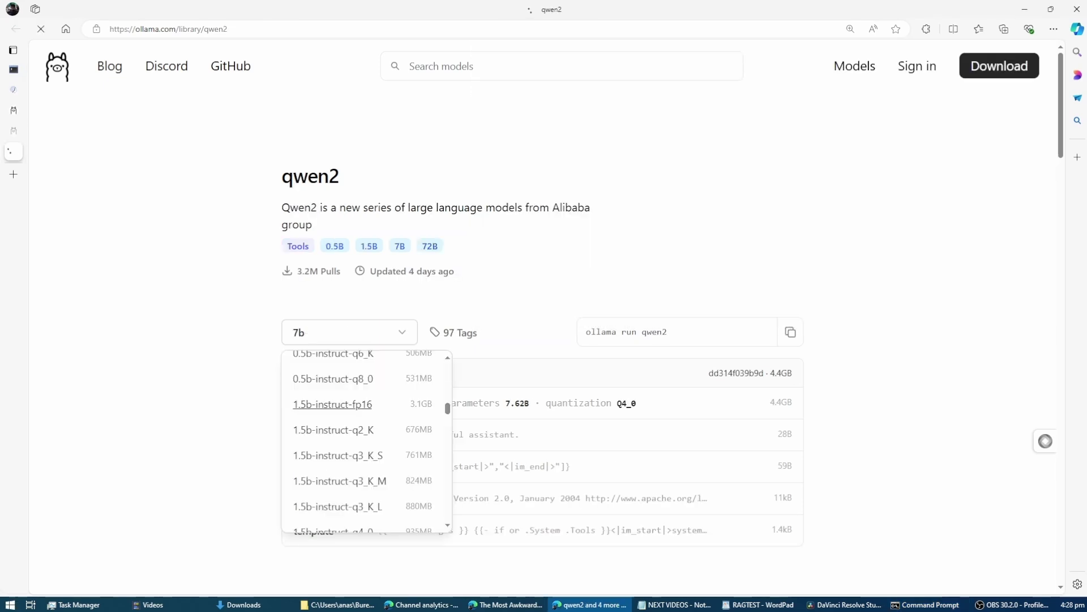
Run qwen2:1.5b-instruct-fp16 in a second Command Prompt window
click(337, 403)
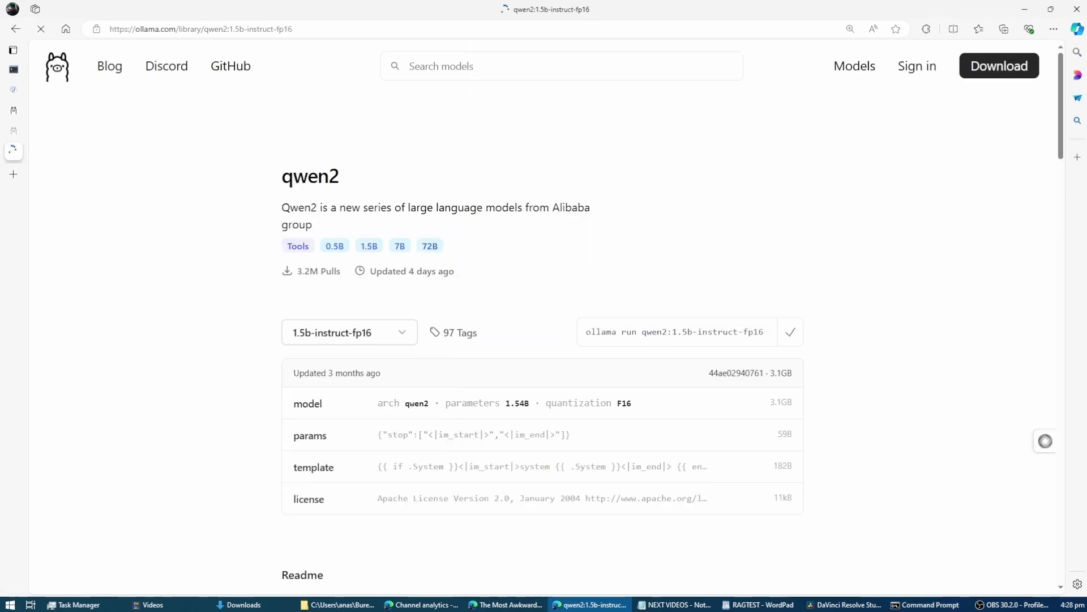
click(928, 604)
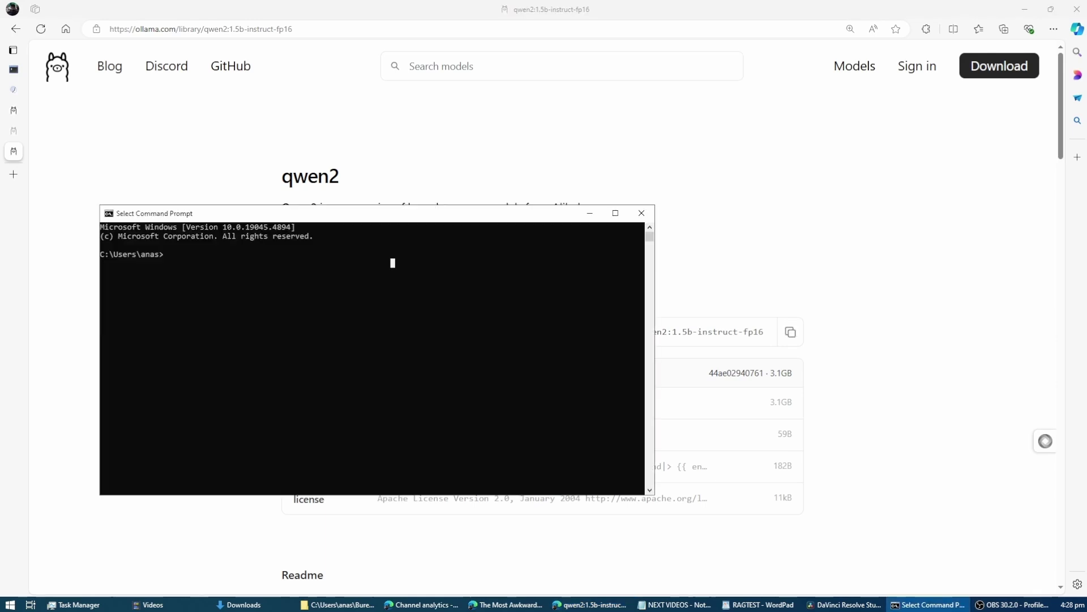
key(ctrl+v)
key(Return)
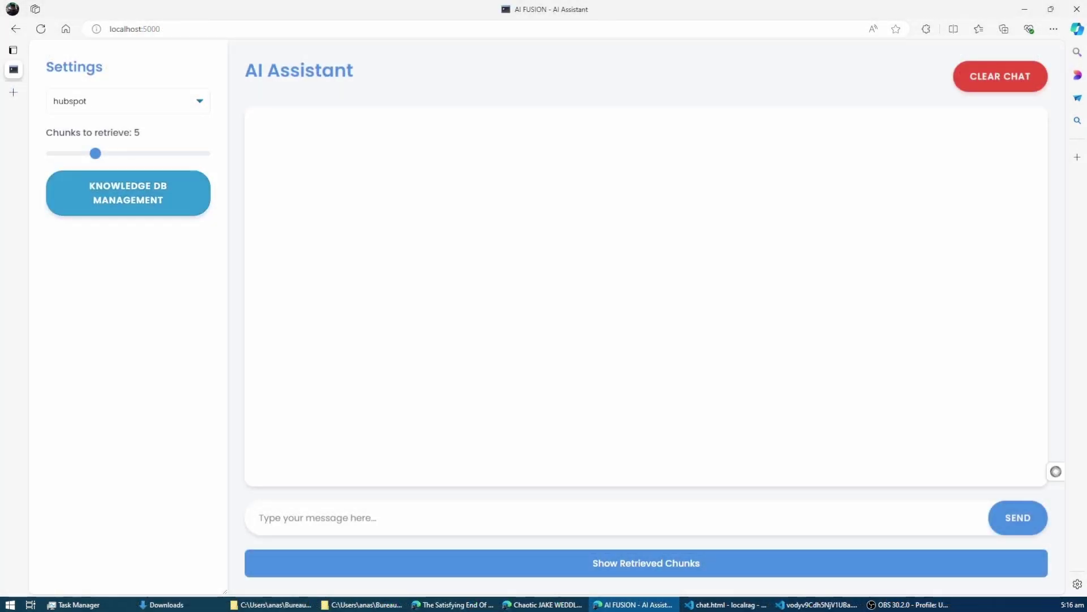
Create a new law folder named 'Ai fusion website' in Knowledge DB Management
click(129, 191)
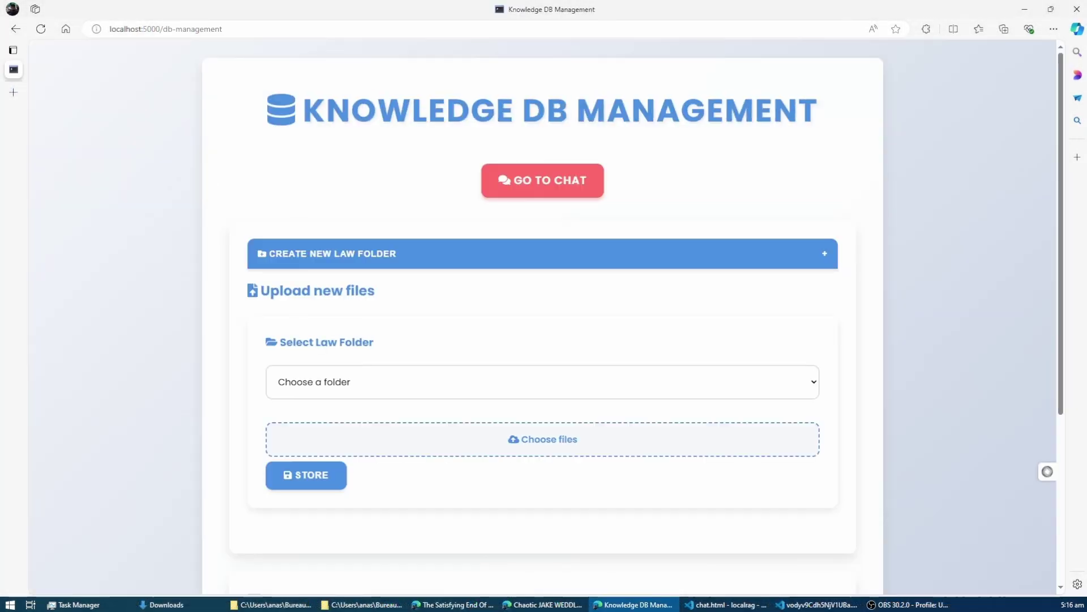
scroll(544, 340, down, 2)
click(542, 138)
click(542, 202)
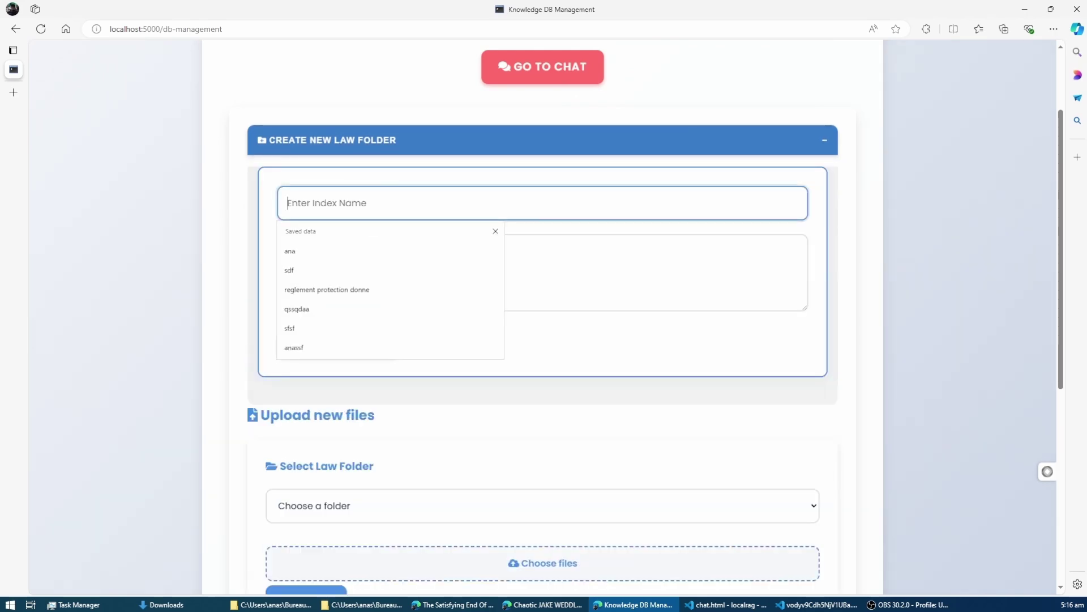
text(A)
text(Z)
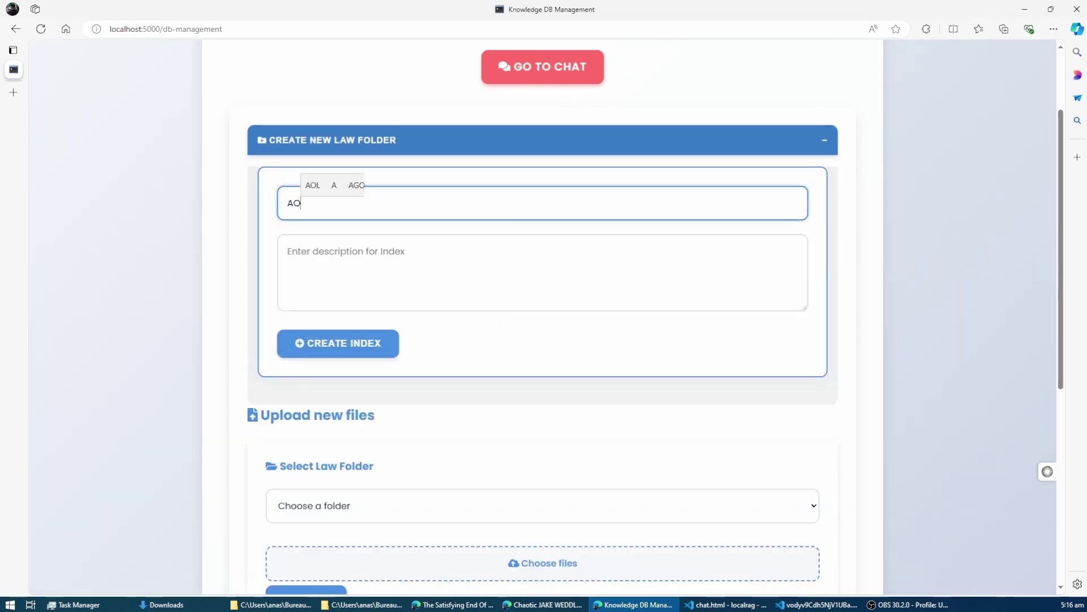
key(BackSpace)
text(i fusion)
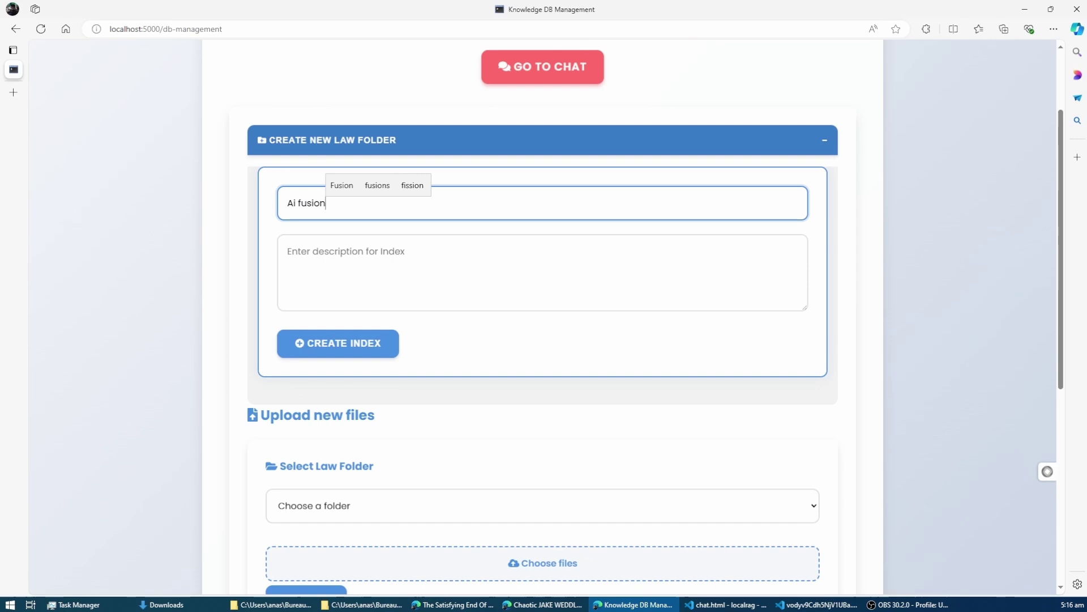
text( website)
key(Return)
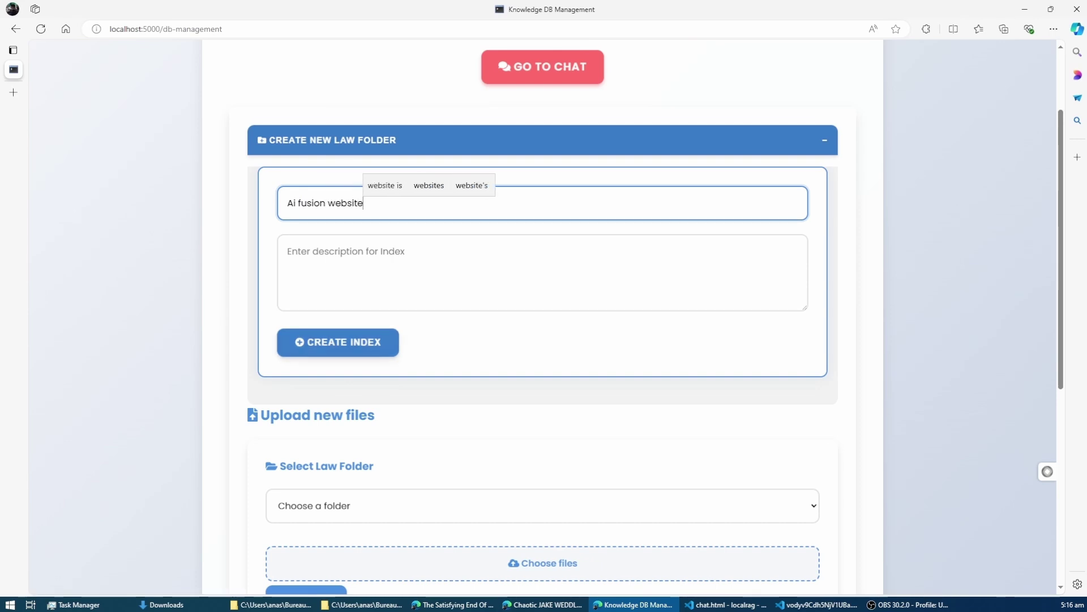
scroll(545, 340, down, 5)
Store Aifusion-websitedata - Sheet1.csv in the Ai fusion website folder and view its files
click(542, 126)
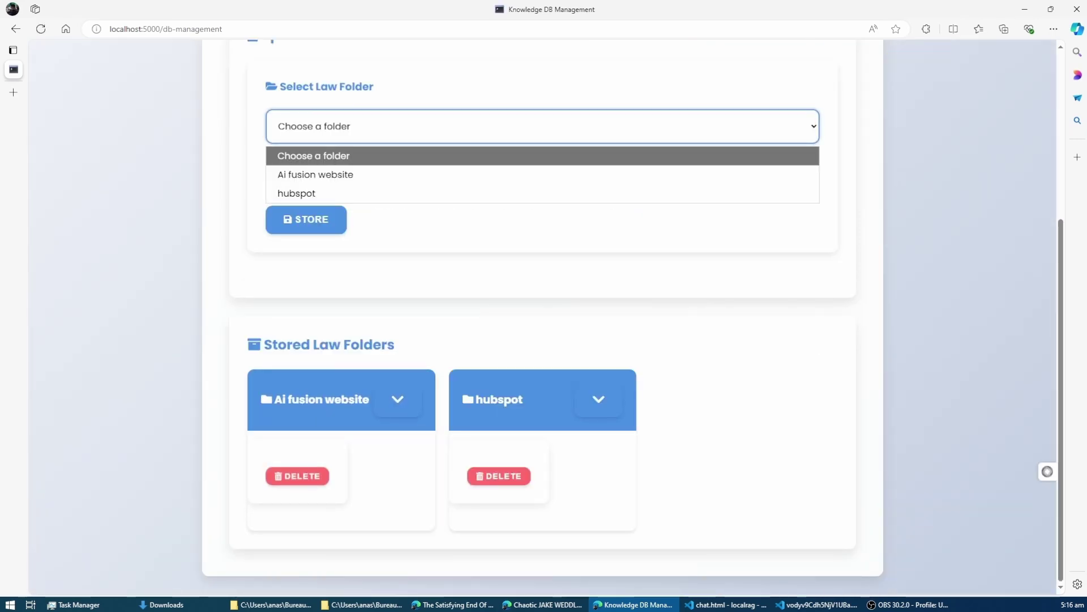
click(324, 176)
click(542, 184)
double_click(136, 109)
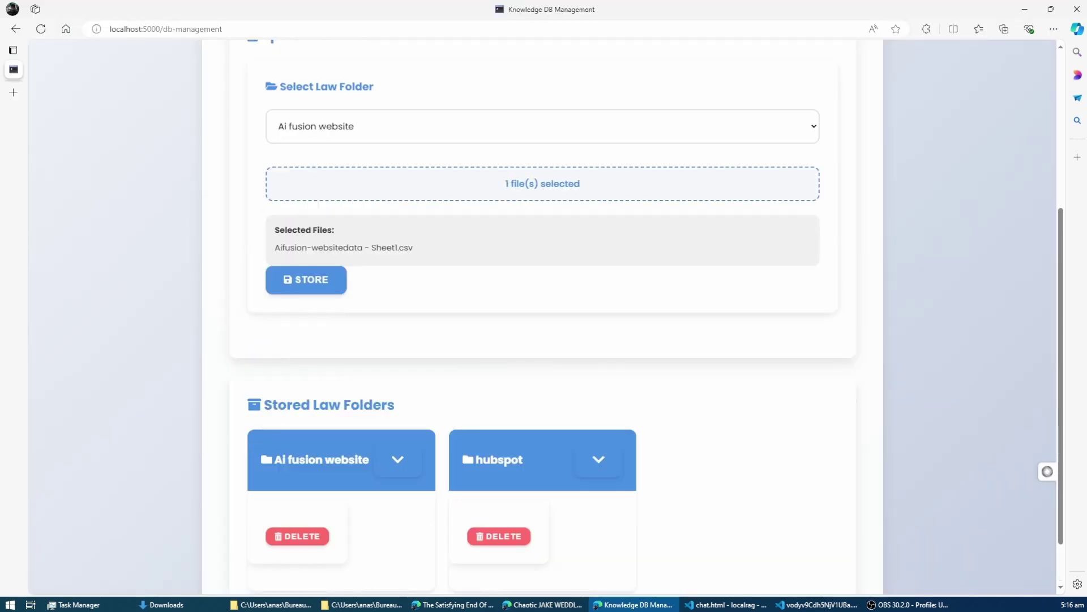
click(306, 279)
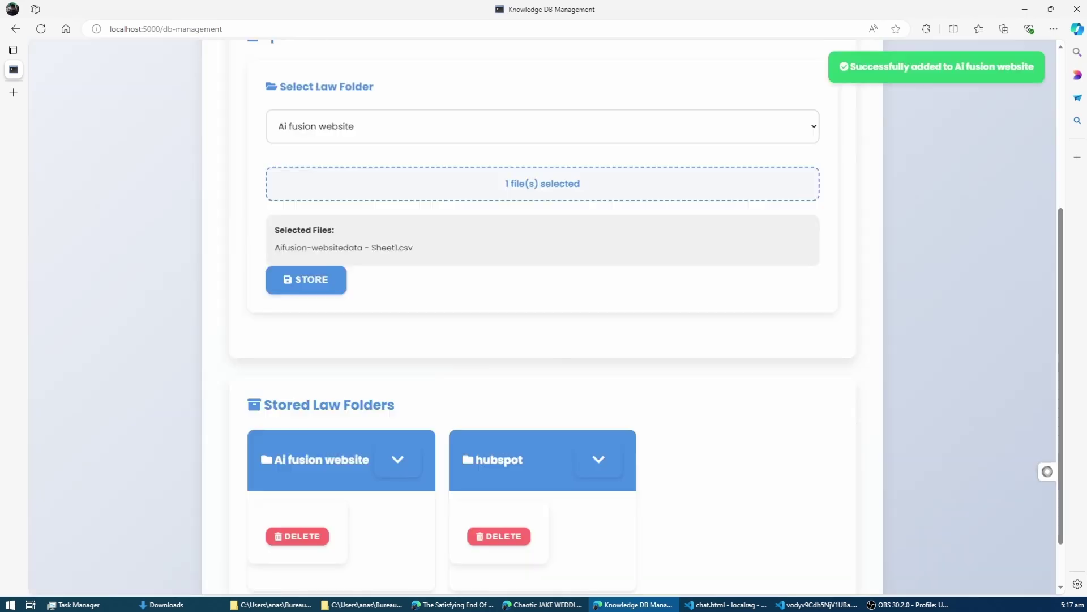
click(397, 398)
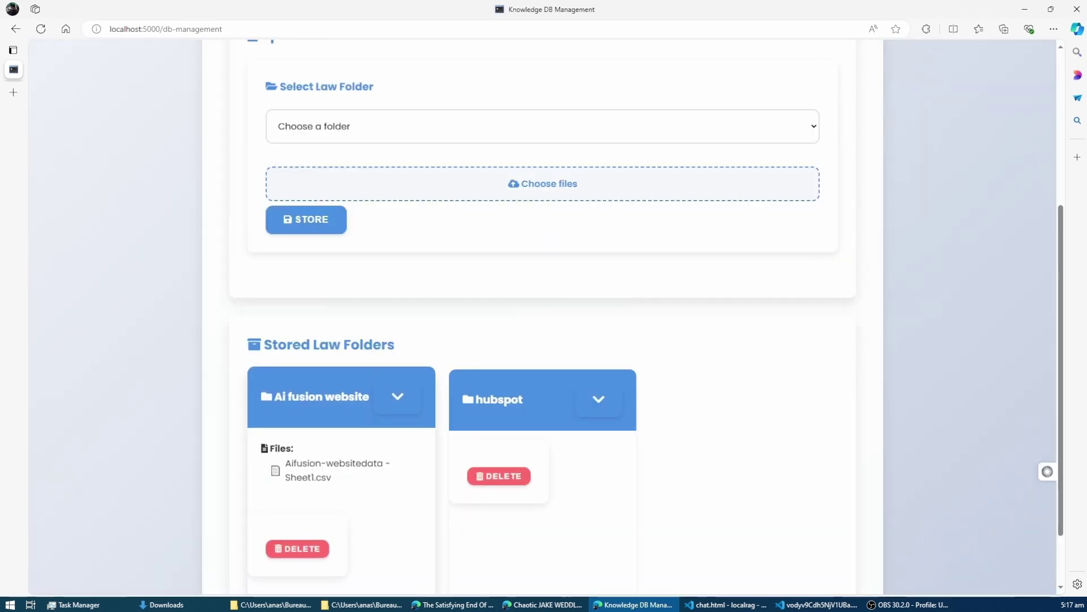
scroll(544, 340, up, 5)
scroll(543, 340, up, 3)
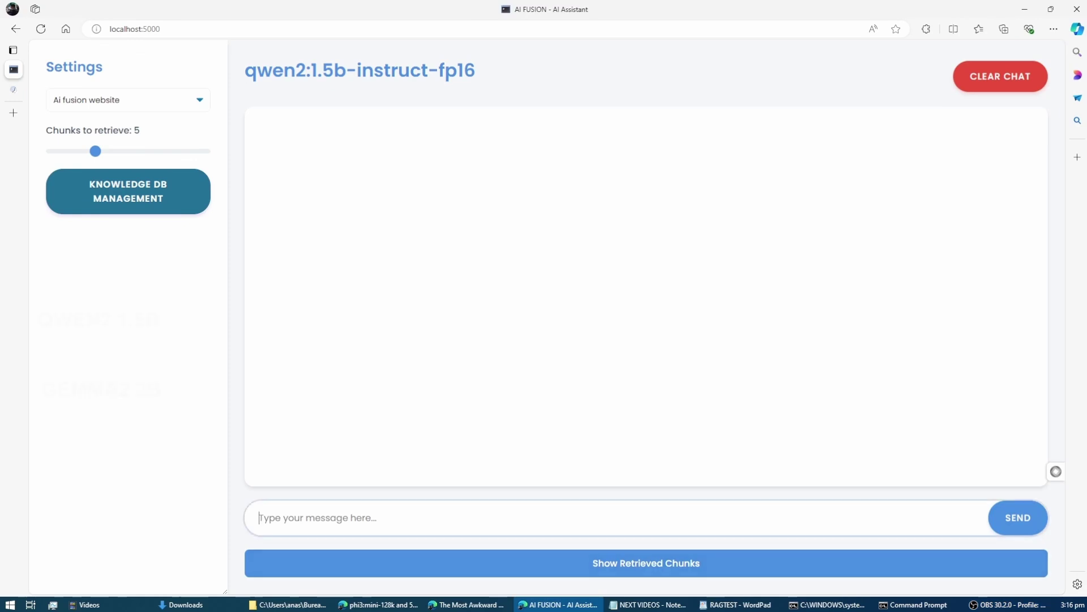
Ask qwen2 'What kind of solutions do you offer?' and check its answer against aifusion.company
key(ctrl+v)
click(1018, 517)
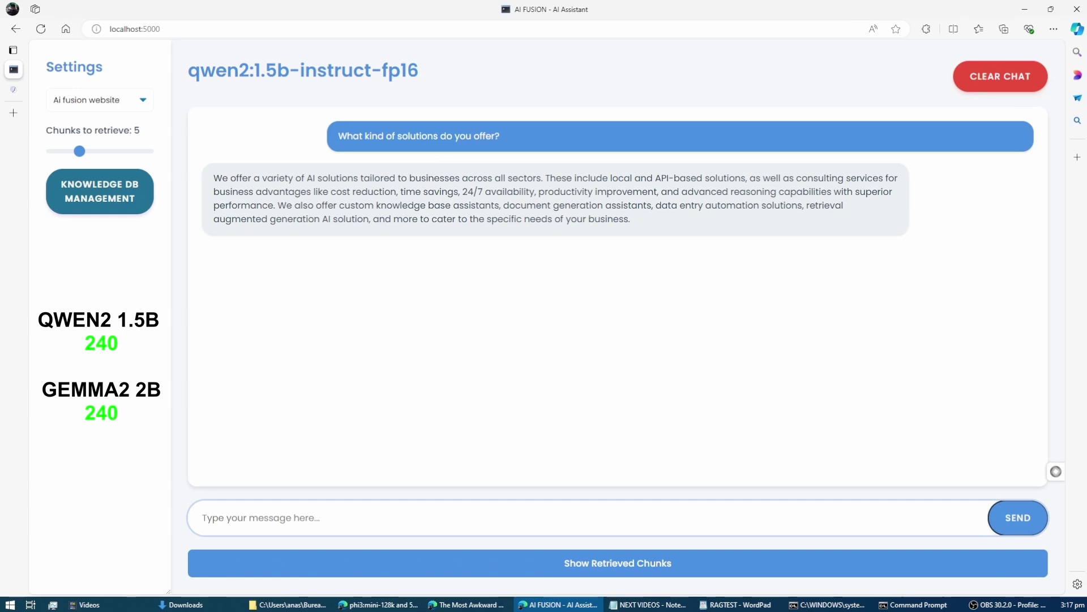
click(13, 89)
scroll(544, 322, down, 8)
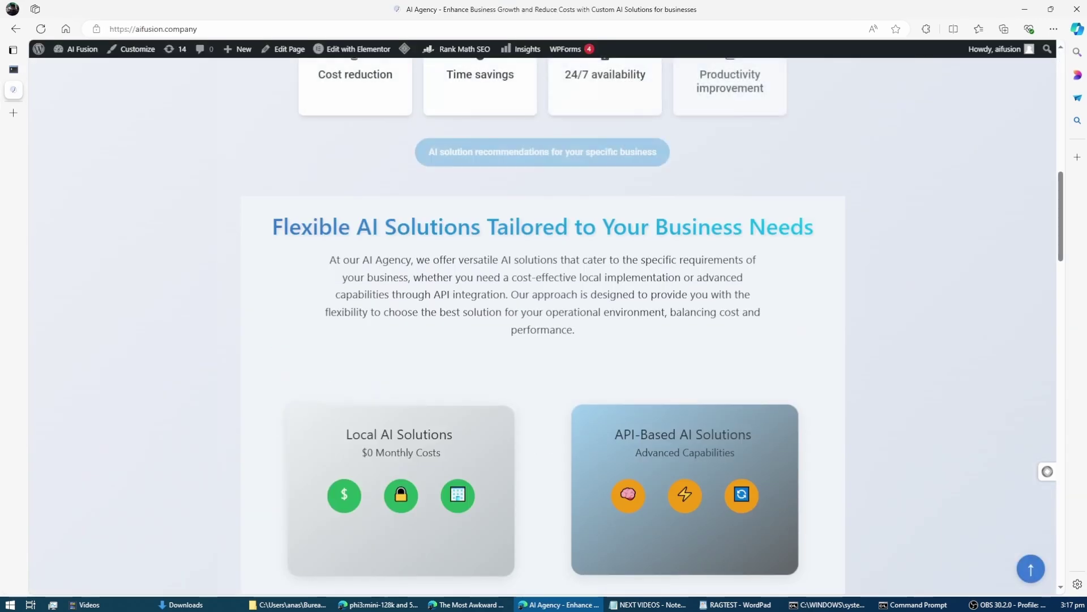
scroll(544, 323, down, 3)
scroll(545, 323, down, 8)
scroll(544, 323, down, 5)
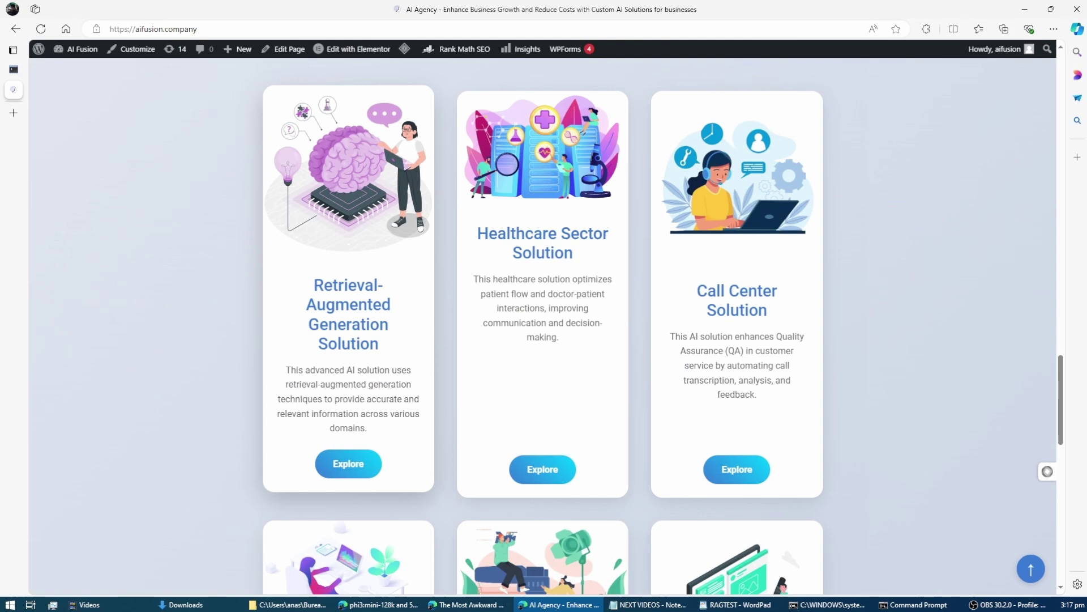
scroll(543, 323, down, 6)
scroll(545, 323, down, 3)
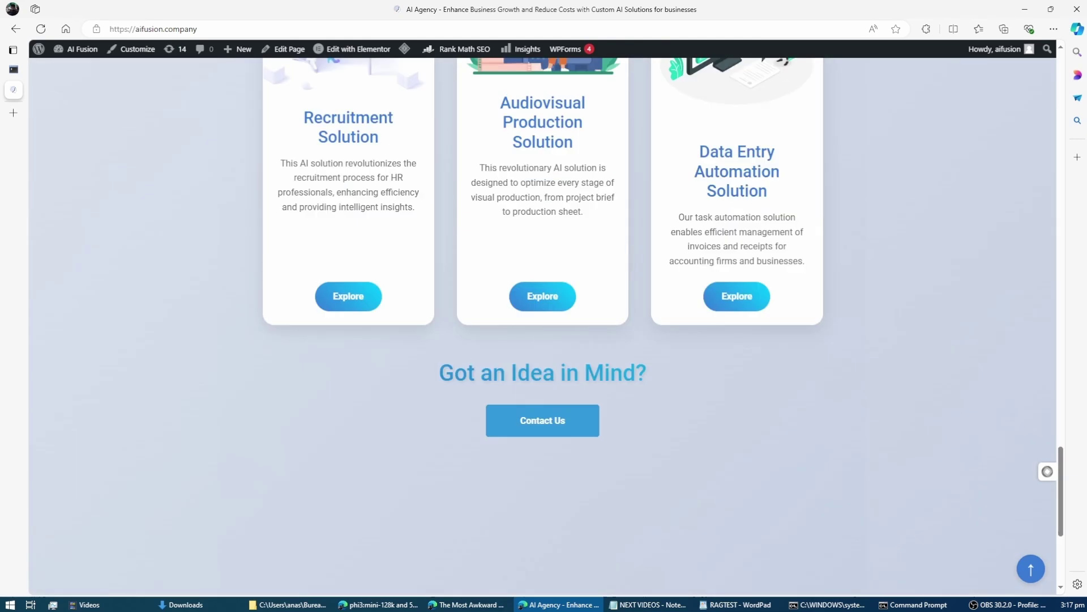
scroll(544, 323, up, 2)
Highlight the Call Center Solution and retrieval-augmented generation mentions in the lawyer-question answers
click(12, 70)
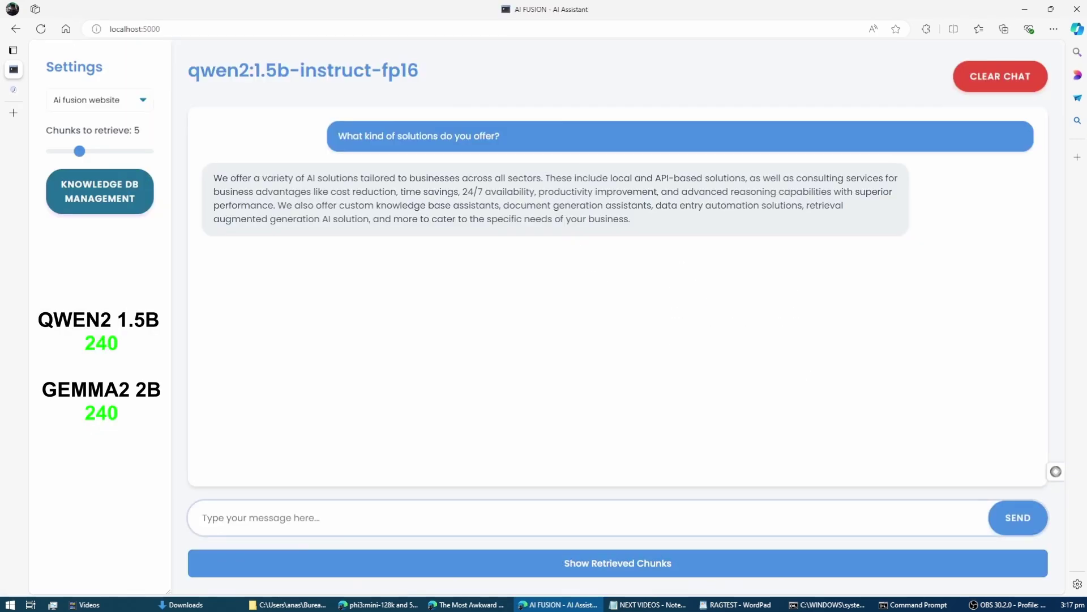
key(alt+Tab)
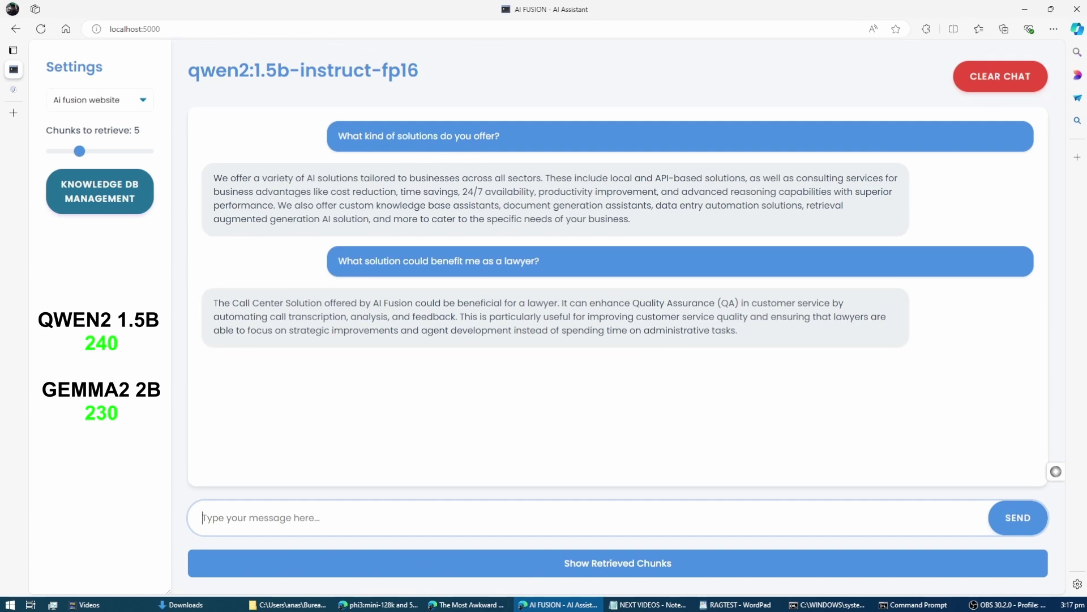
drag(231, 302, 549, 302)
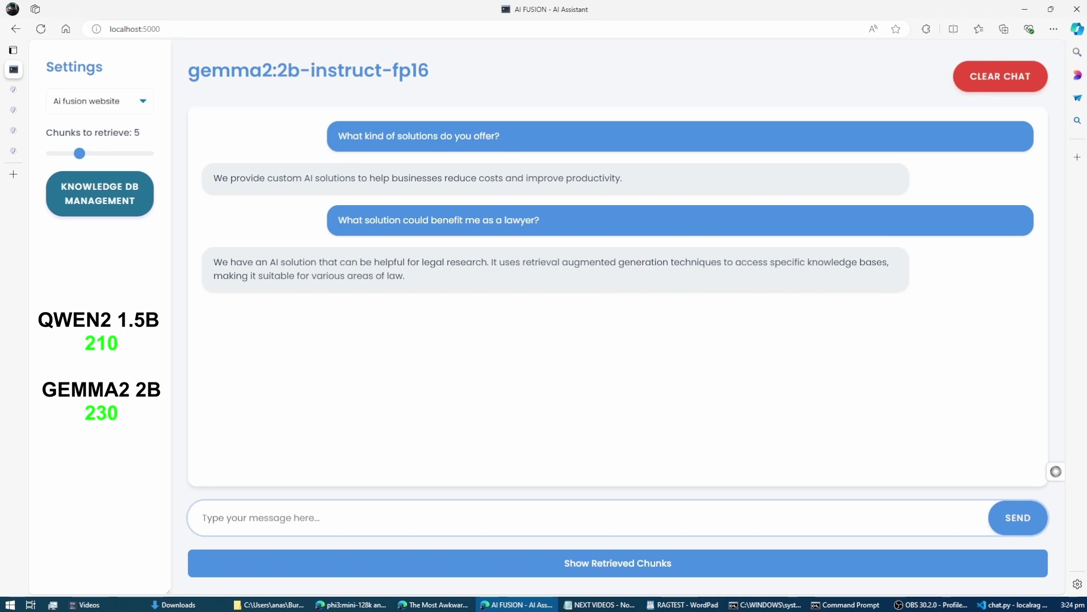
drag(604, 262, 705, 262)
Highlight the Retrieval-Augmented Generation Solution card on the AI Fusion website and open its page
click(518, 604)
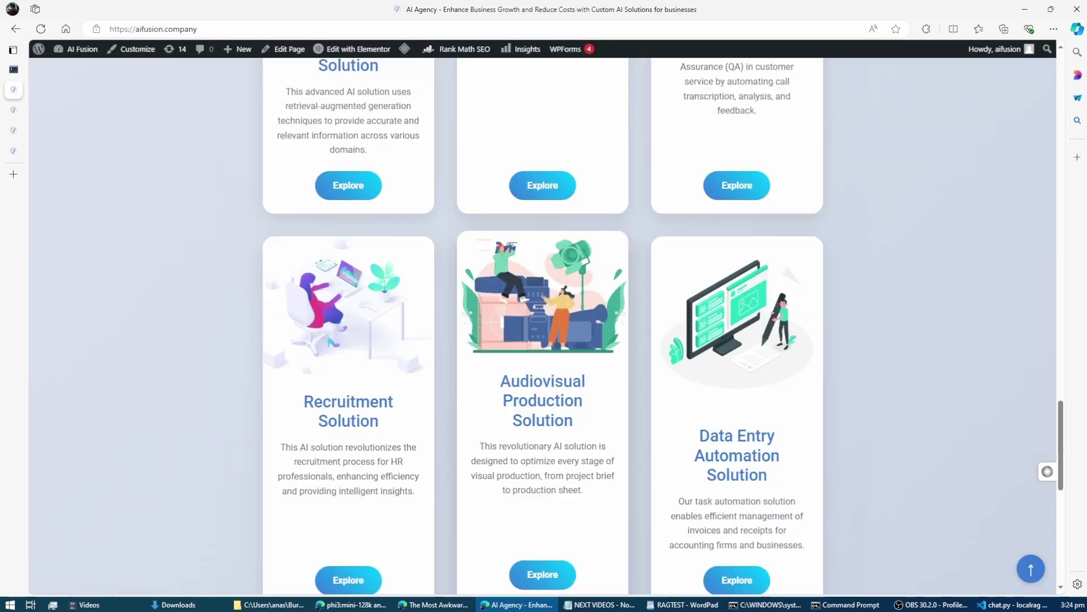
scroll(544, 340, up, 3)
drag(306, 247, 367, 371)
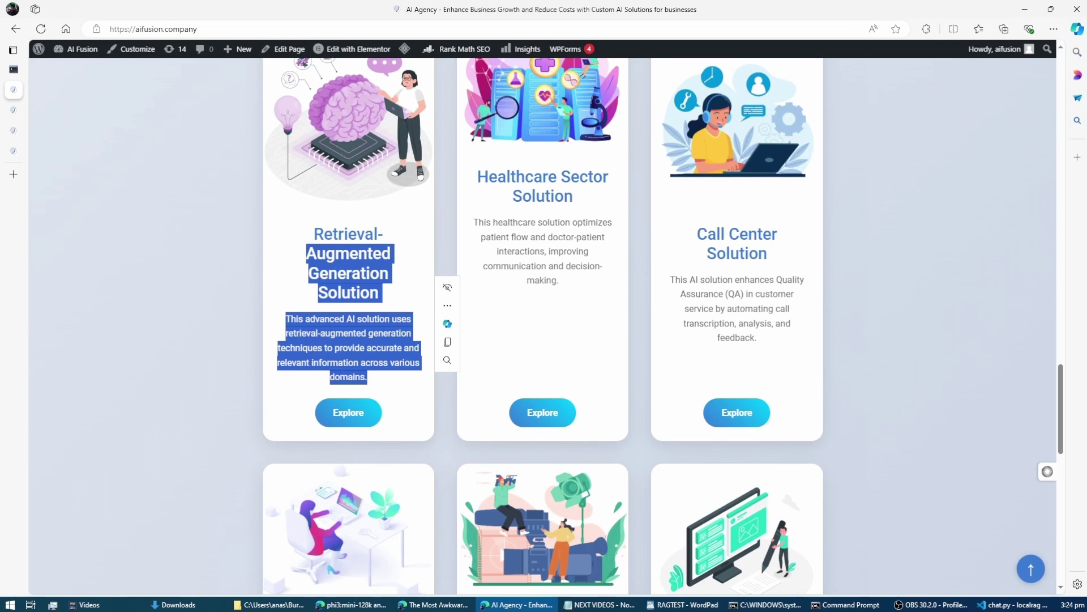
click(349, 411)
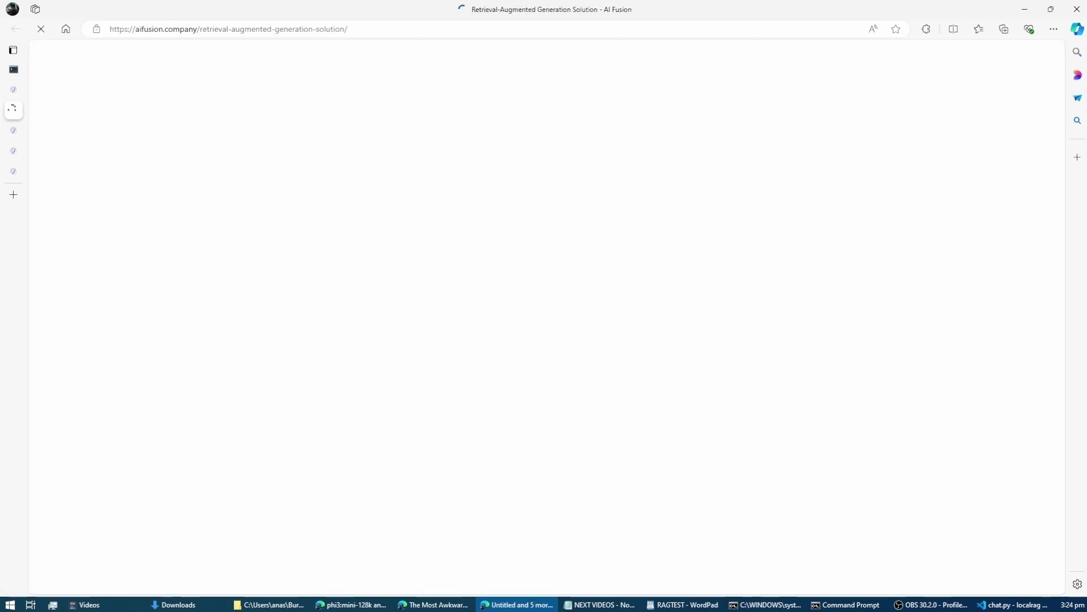
scroll(544, 339, down, 2)
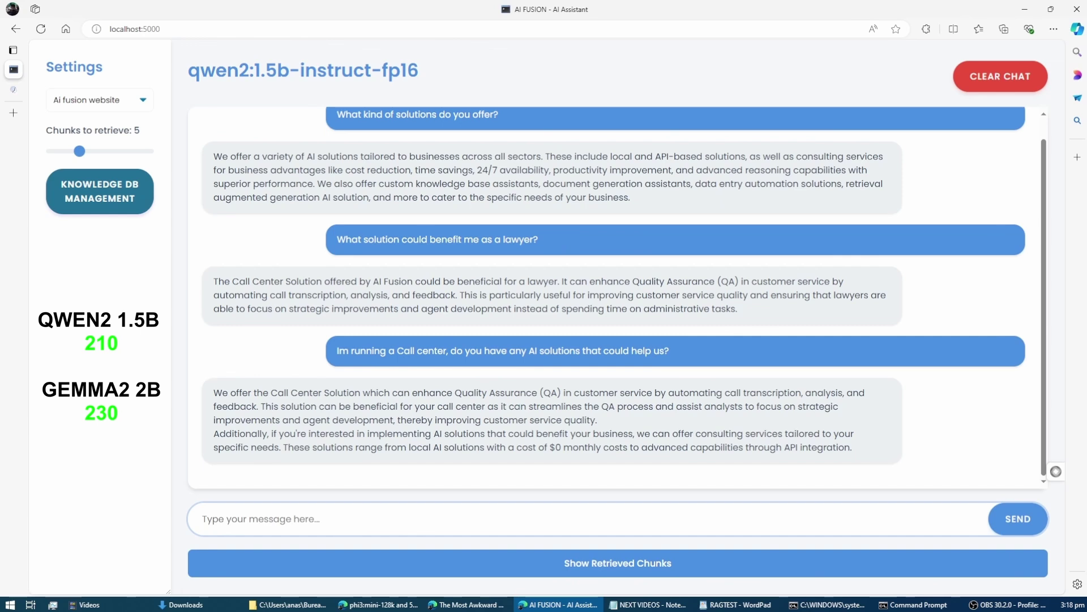
Compare the Call Center Solution page with the chat answer's comprehensive-reports phrase
key(ctrl+Tab)
scroll(544, 307, down, 2)
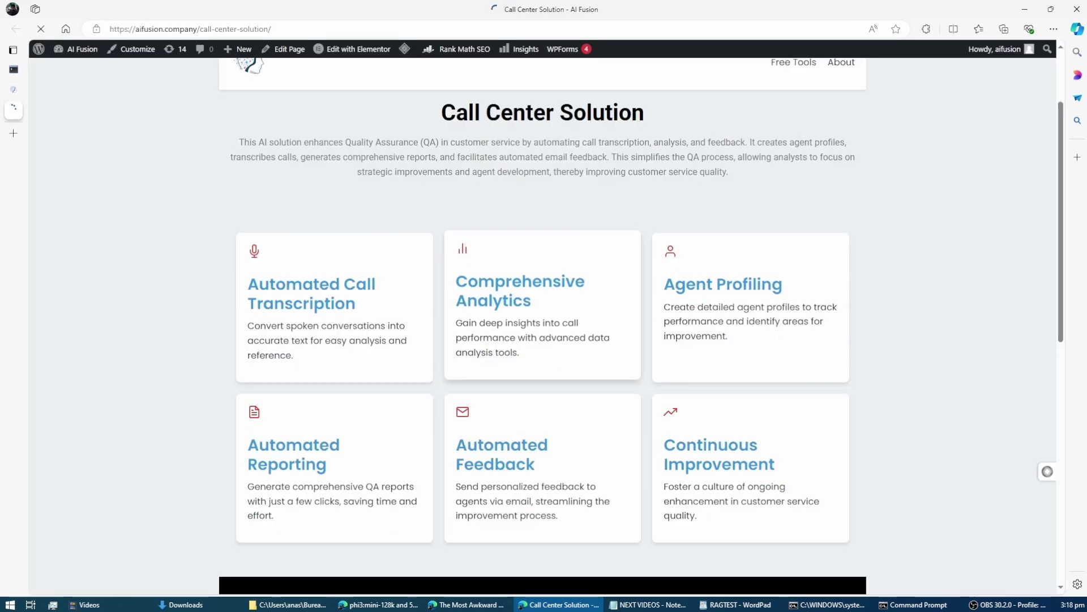
scroll(544, 306, up, 1)
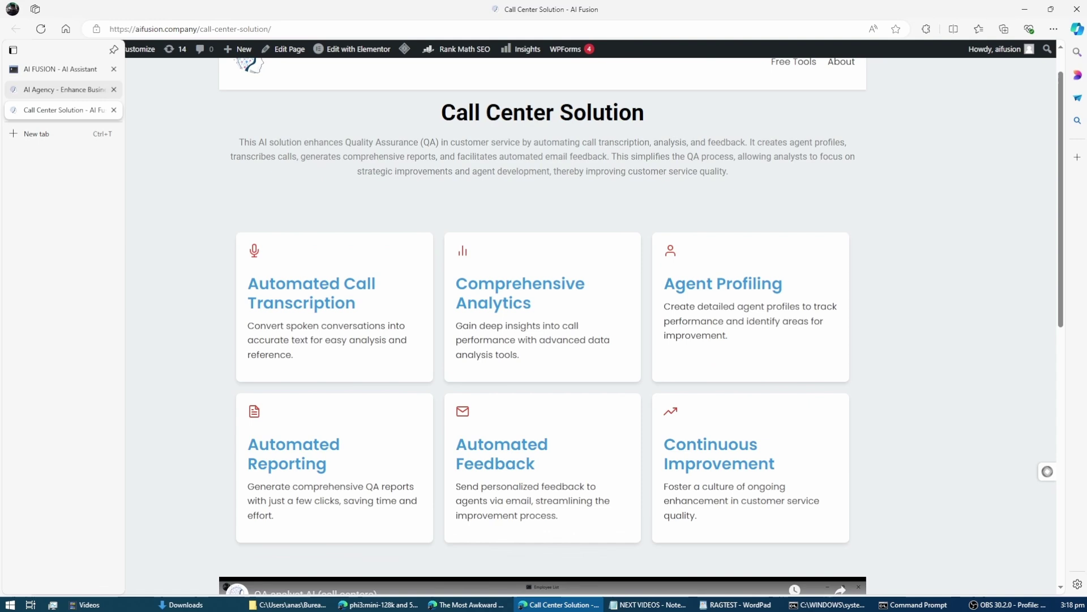
click(61, 69)
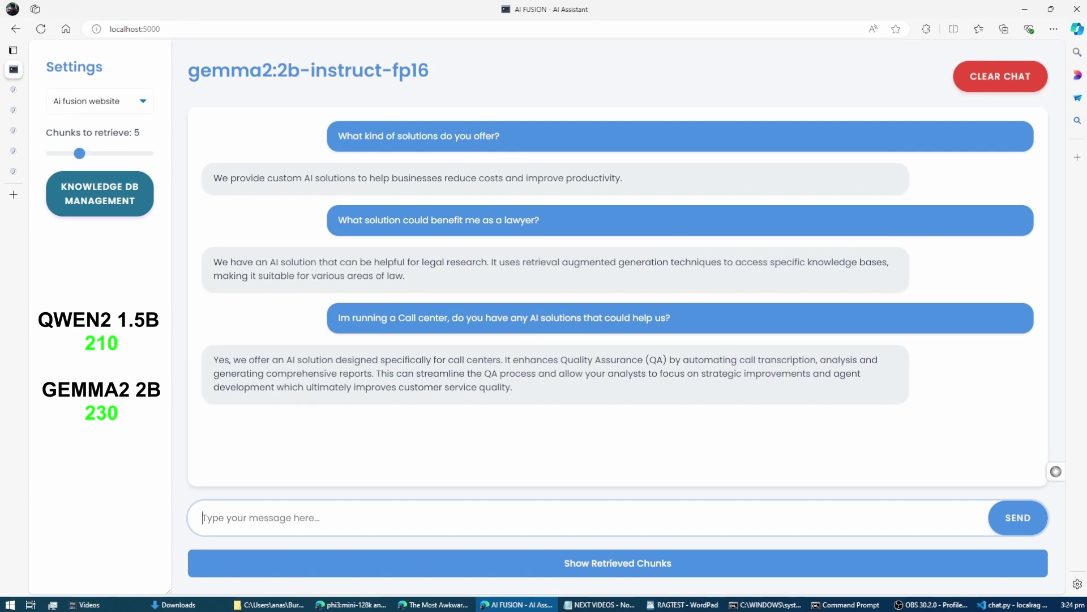
drag(226, 373, 374, 373)
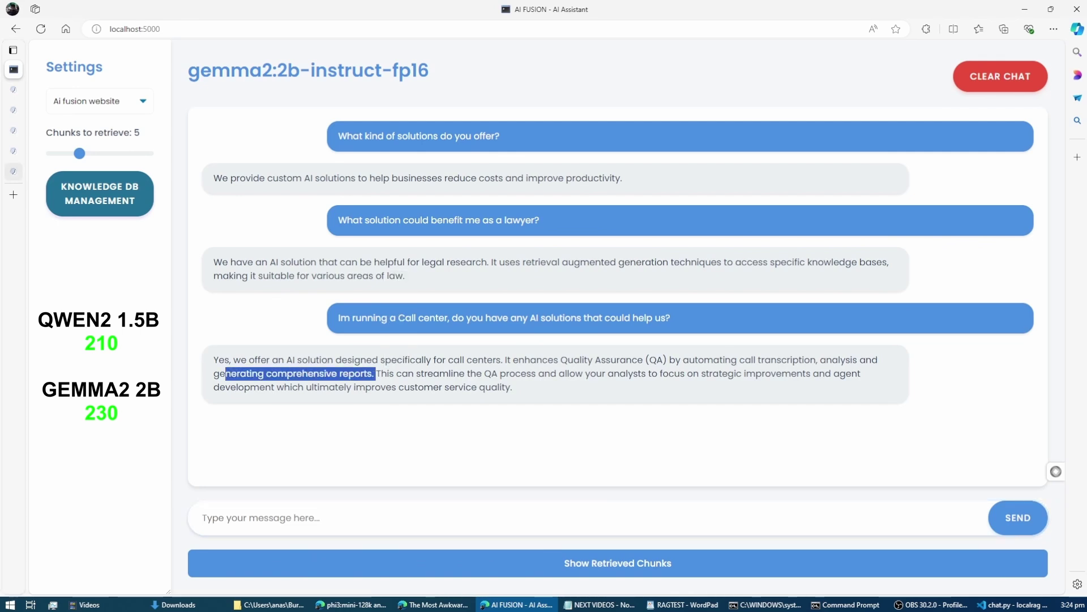
Revisit the Call Center Solution and AI Agency home pages, then return to the assistant chat
click(64, 171)
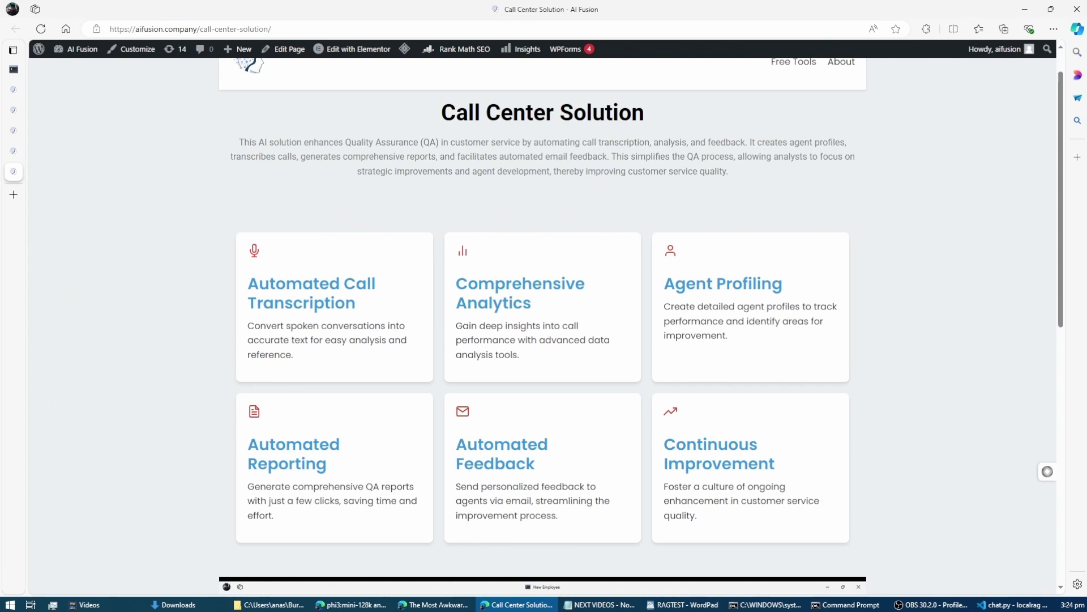
click(51, 89)
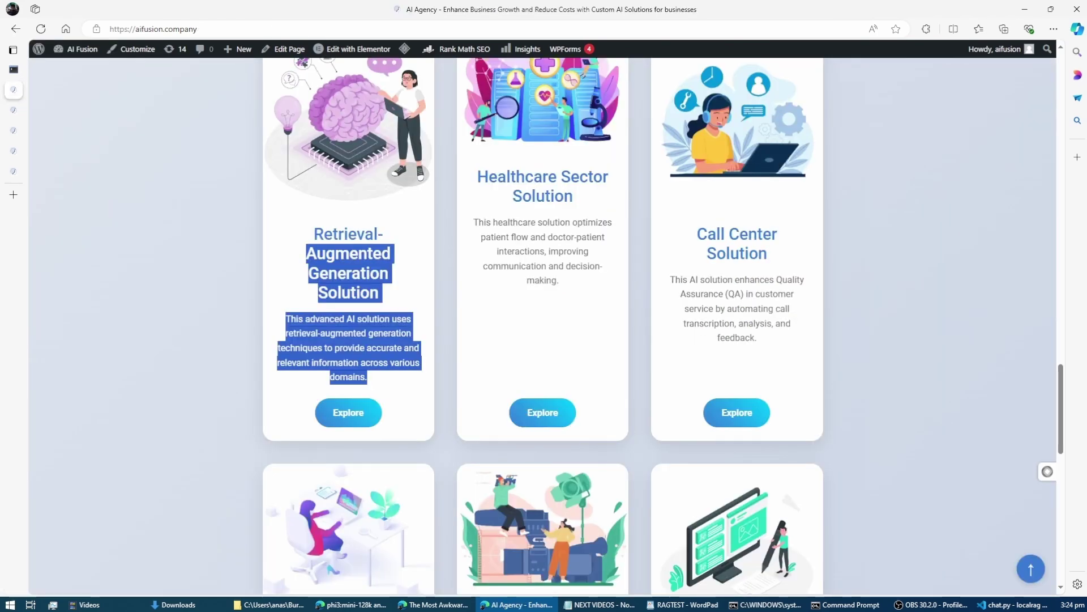
click(13, 70)
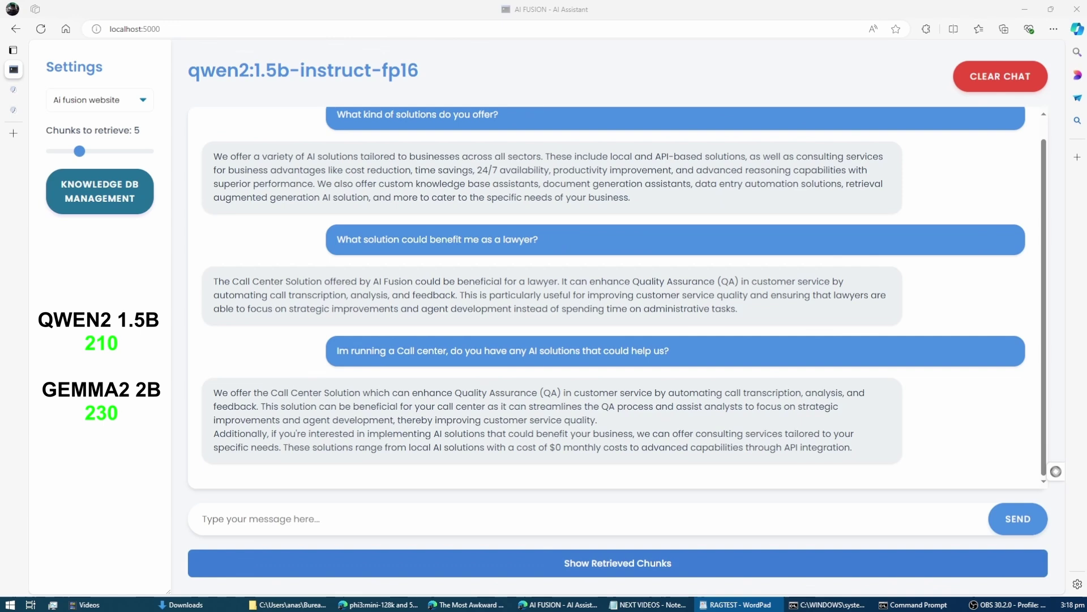
Ask Qwen2 how a private-network company can benefit from AI, then update its score to 190
click(586, 518)
text(Our company runs on a private Network, How can we benefit from AI?)
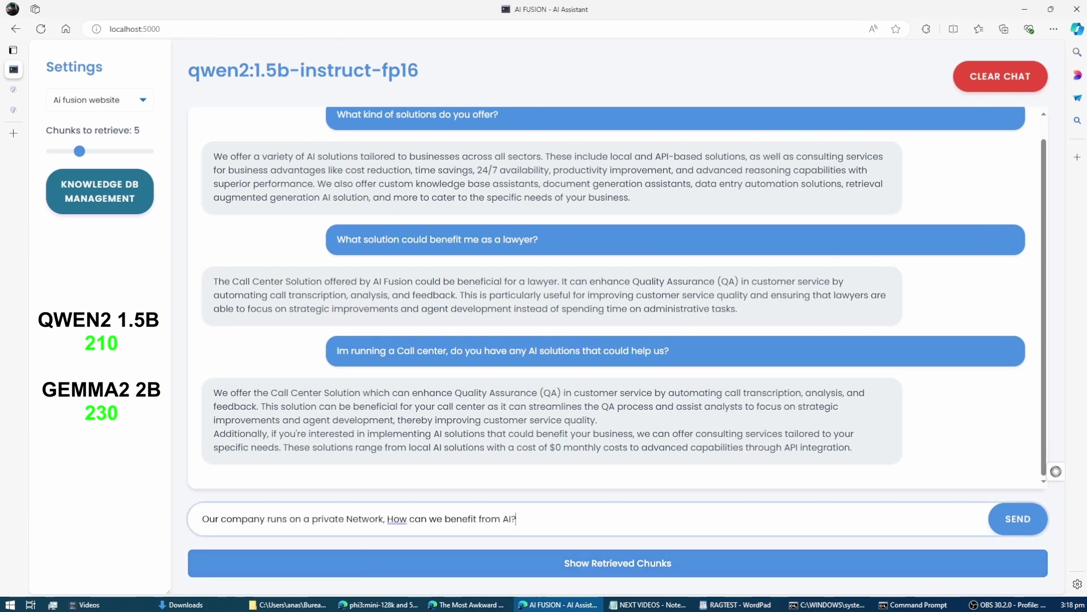
click(1017, 519)
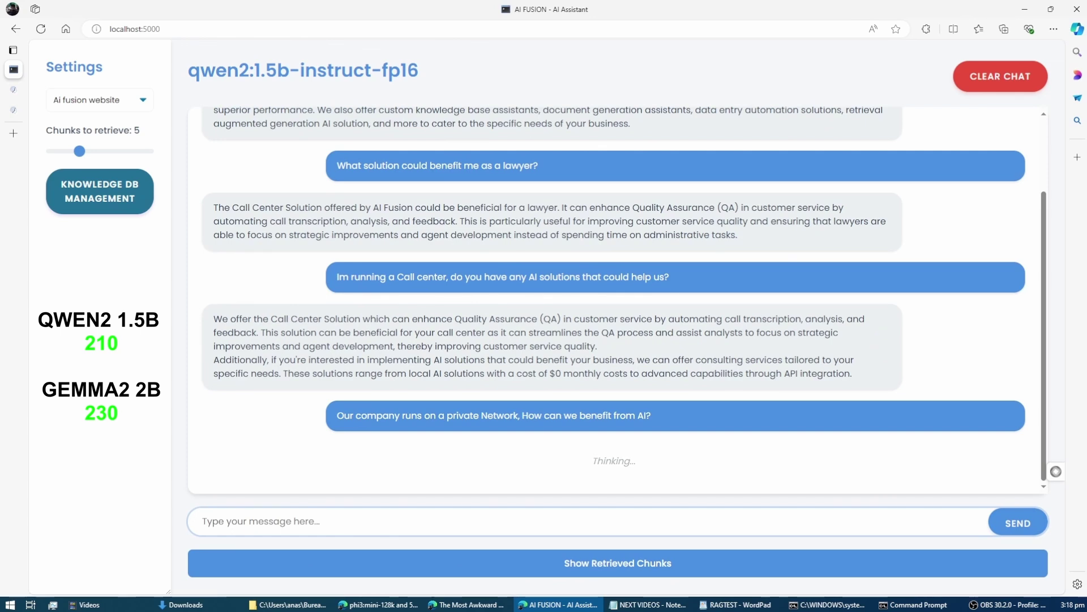
key(alt+Tab)
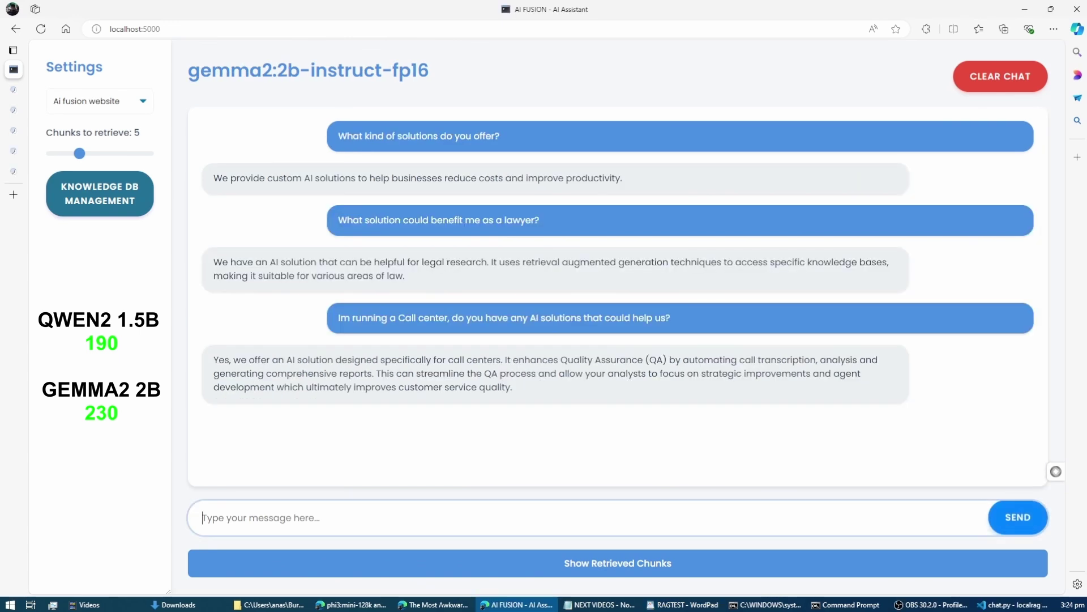
Send Qwen2 the question about hardware for running LLMs locally, lowering its score to 170
key(Return)
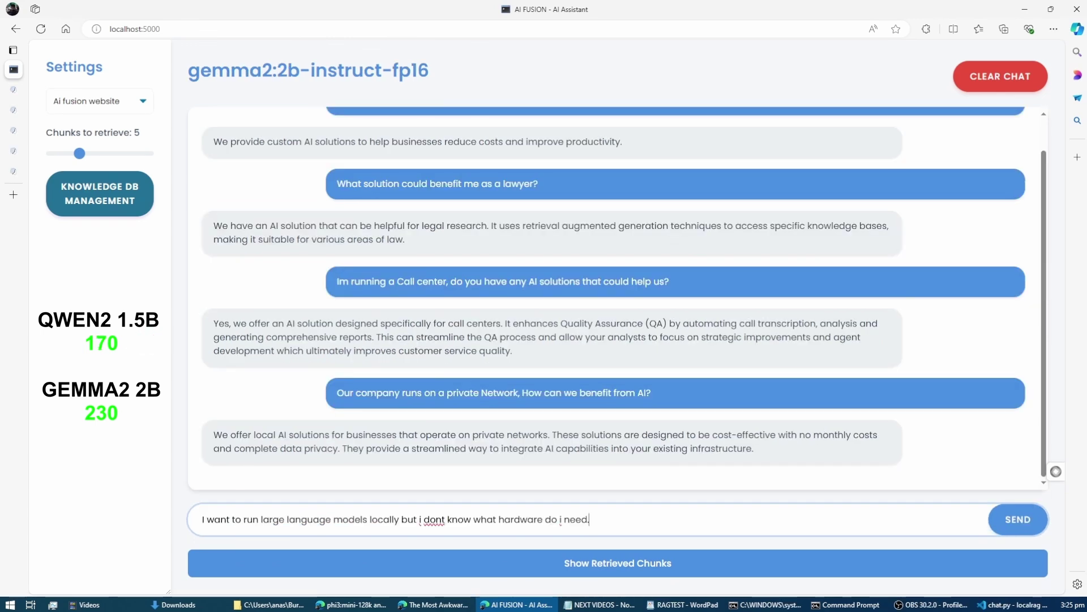
Send 'do you offer any AI Solutions for doctors?' to the assistant
key(Return)
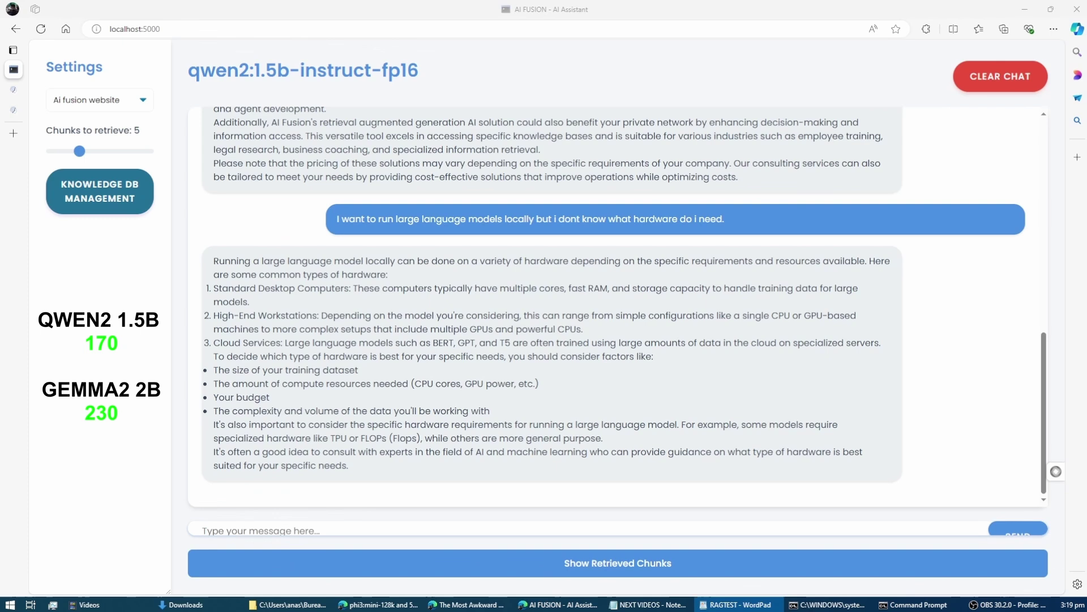
text(do you offer any AI Solutions for doctors?)
key(Return)
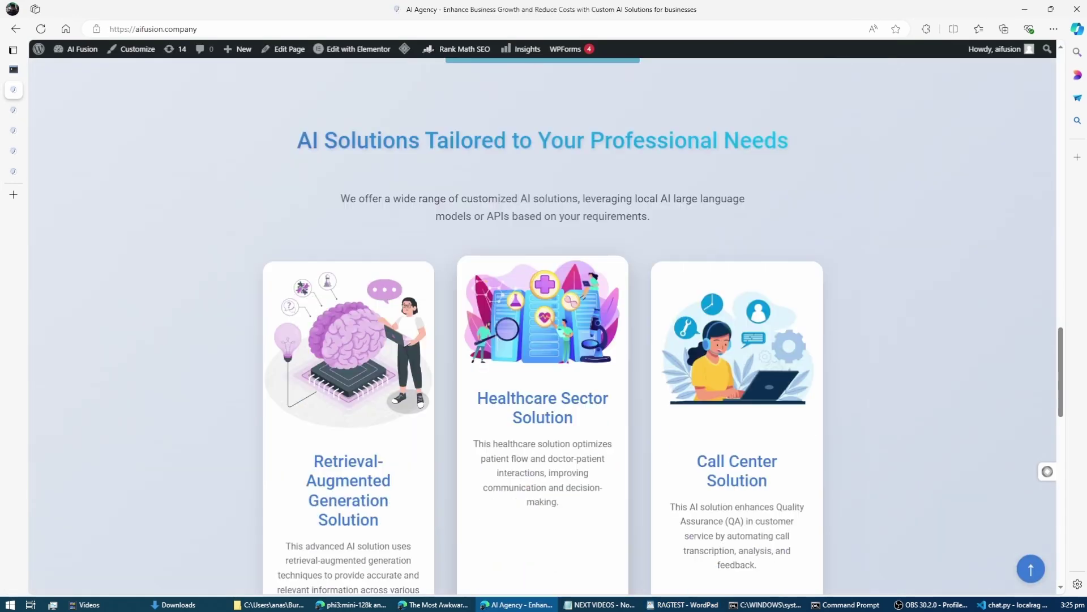
scroll(543, 340, down, 3)
Open the Healthcare Sector Solution page from the AI Fusion website's solution cards
click(540, 466)
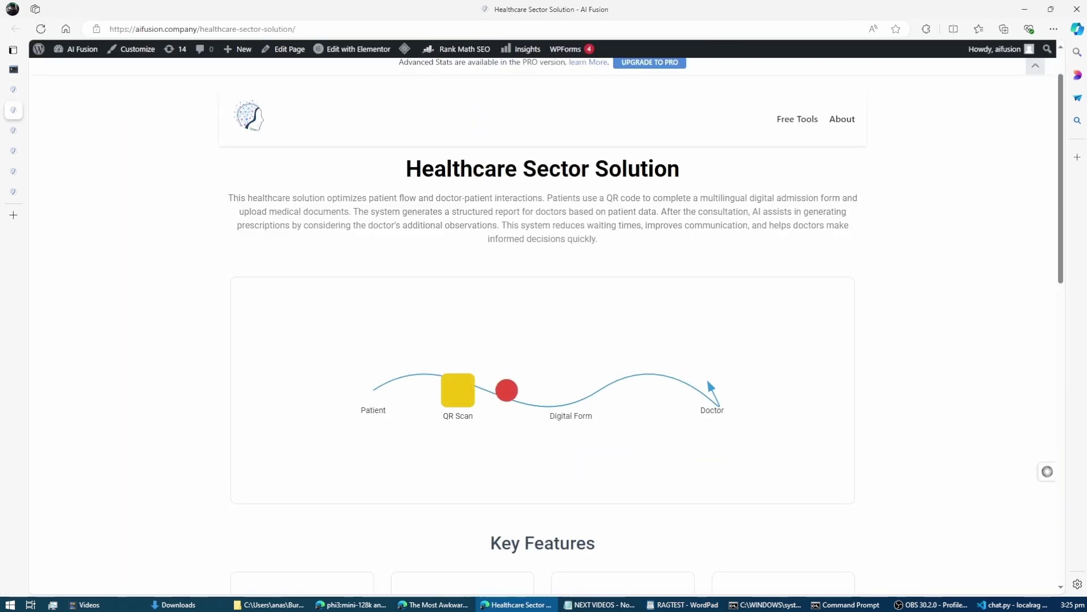
scroll(710, 382, down, 4)
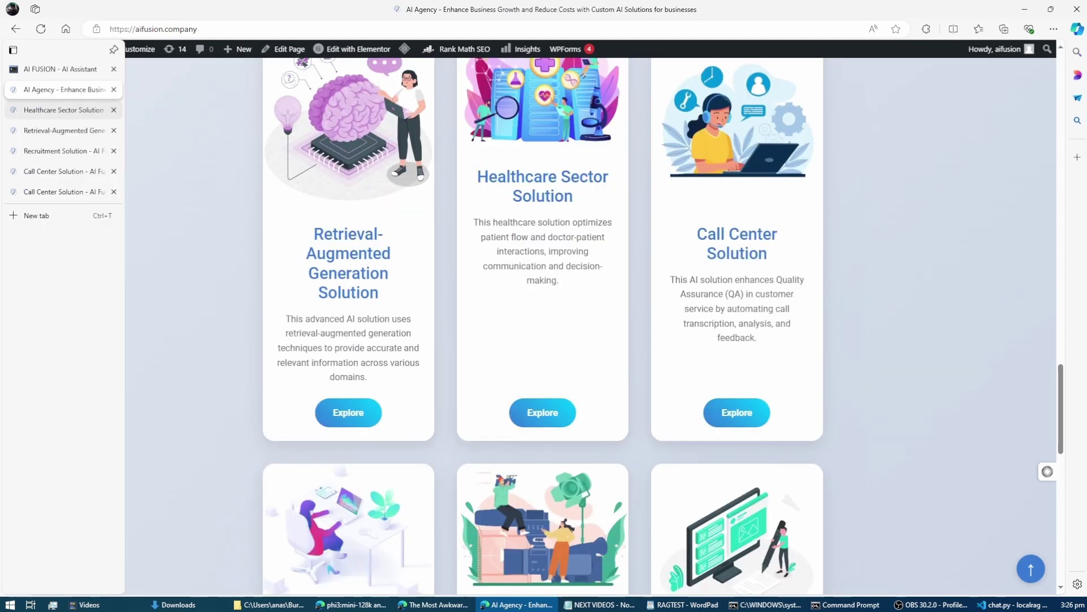
Switch to the Recruitment Solution page to review its features
key(ctrl+Tab)
key(ctrl+Tab)
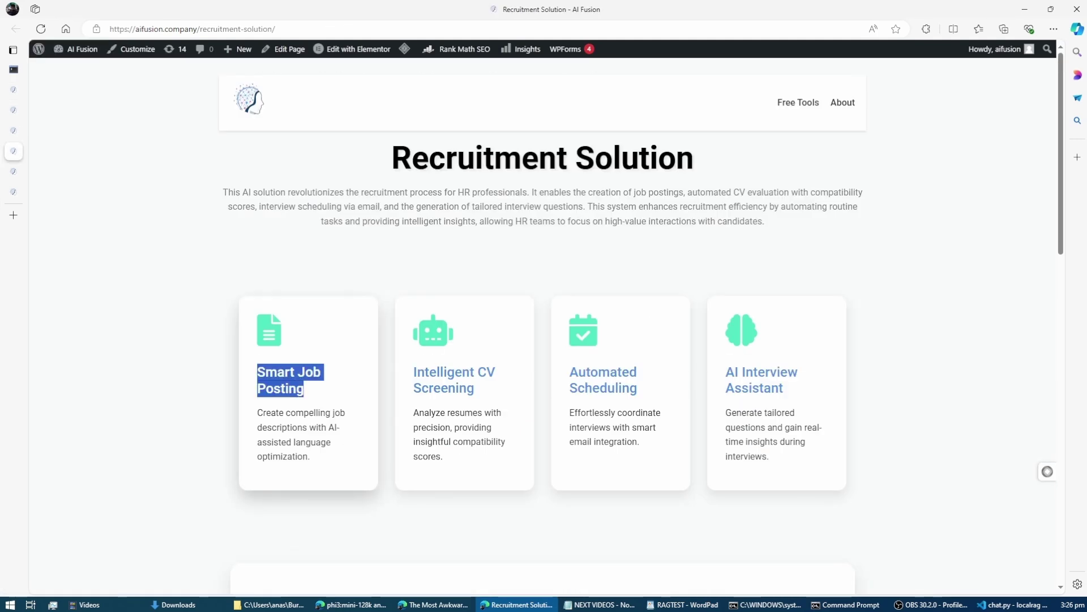
drag(255, 366, 816, 450)
scroll(544, 340, down, 5)
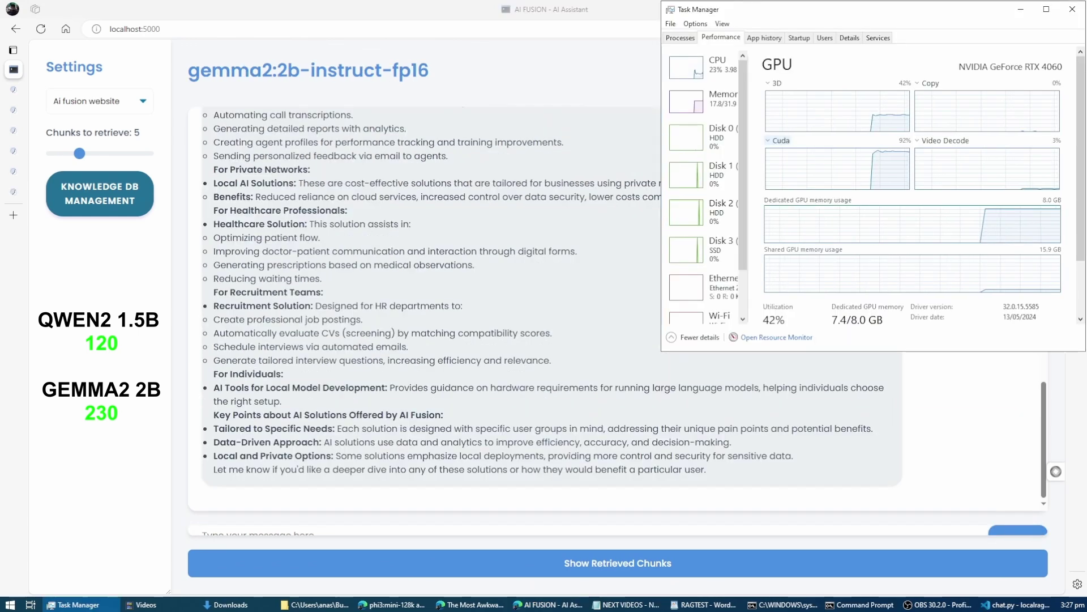
scroll(544, 297, up, 3)
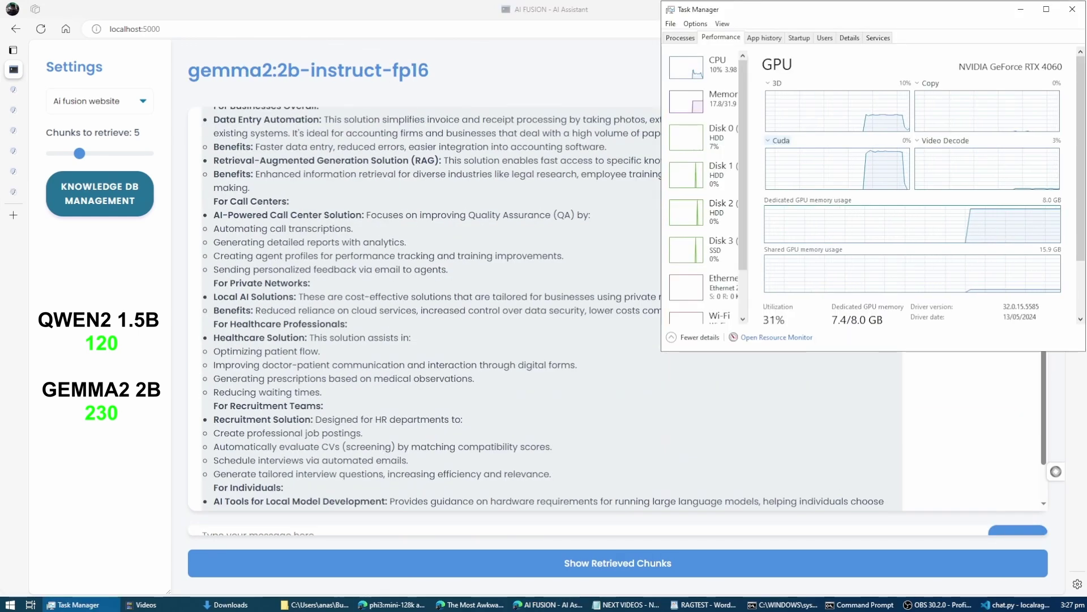
scroll(543, 341, up, 3)
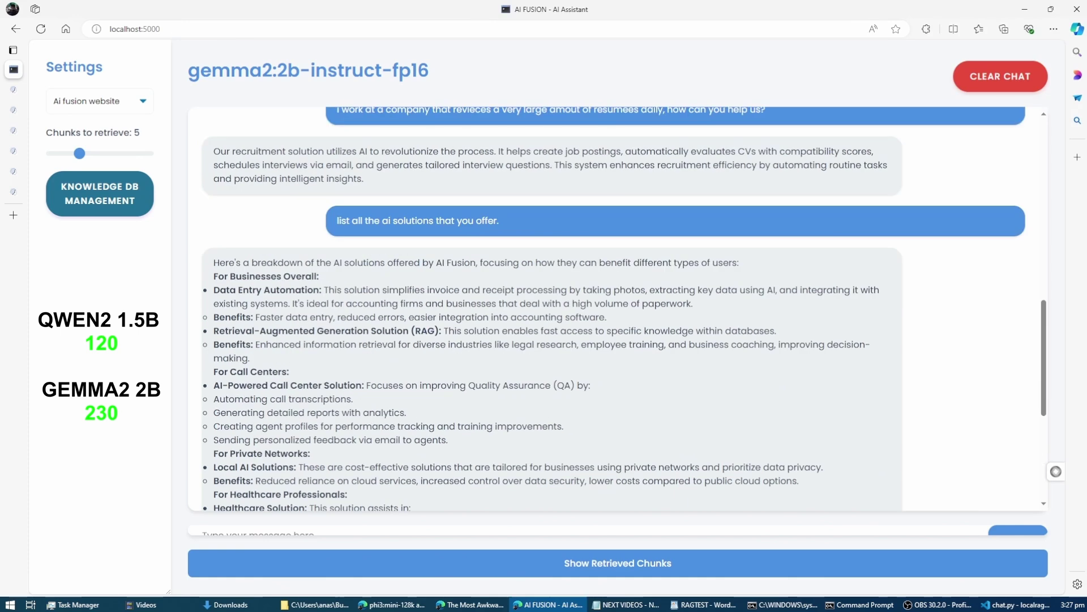
Penalise Gemma2's full AI solutions answer with a -10 overlay and open Ollama's gemma2 library page
double_click(260, 290)
click(260, 340)
scroll(544, 340, down, 1)
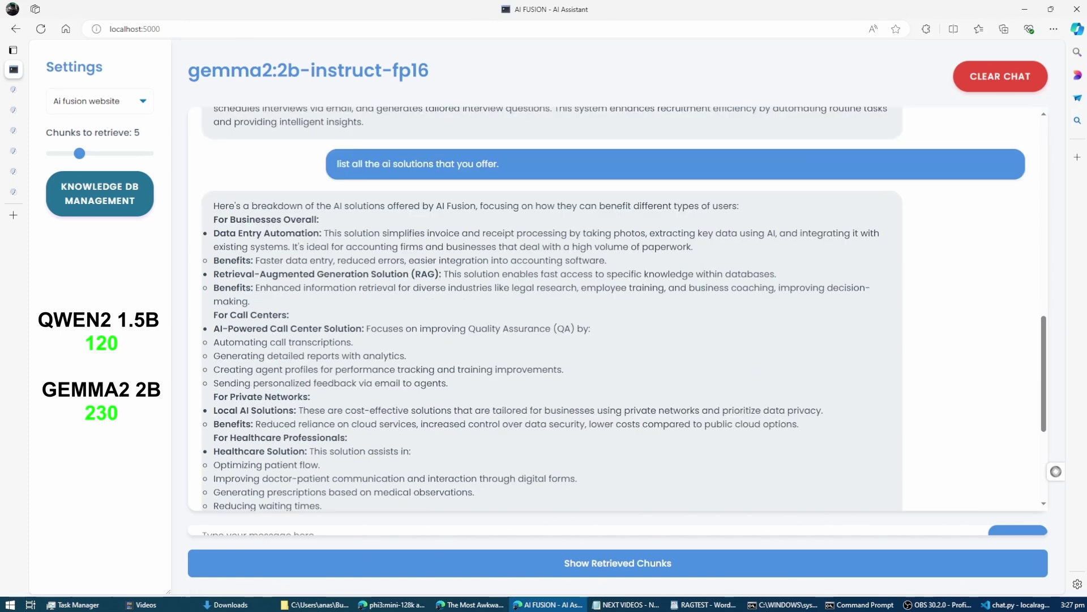
scroll(544, 340, down, 1)
scroll(544, 339, down, 1)
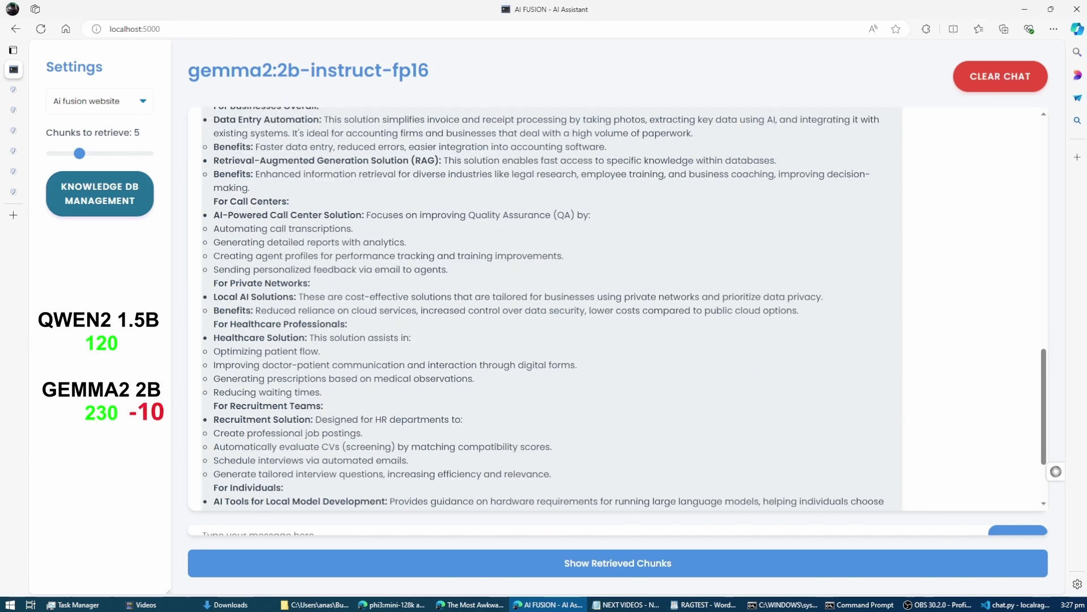
scroll(544, 340, down, 1)
scroll(544, 340, down, 1)
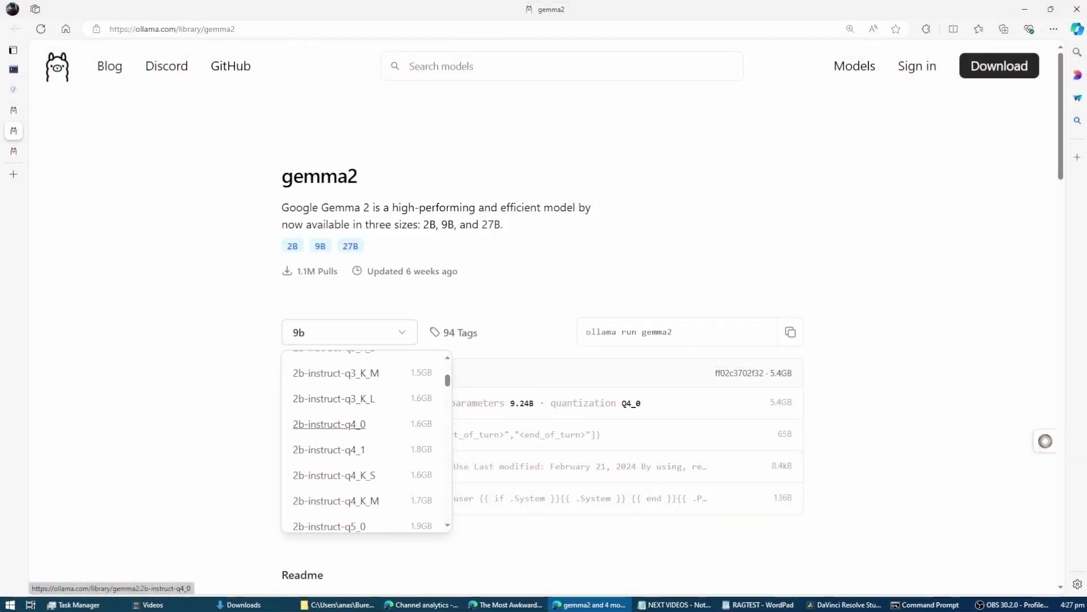
scroll(334, 459, up, 2)
scroll(334, 459, up, 2)
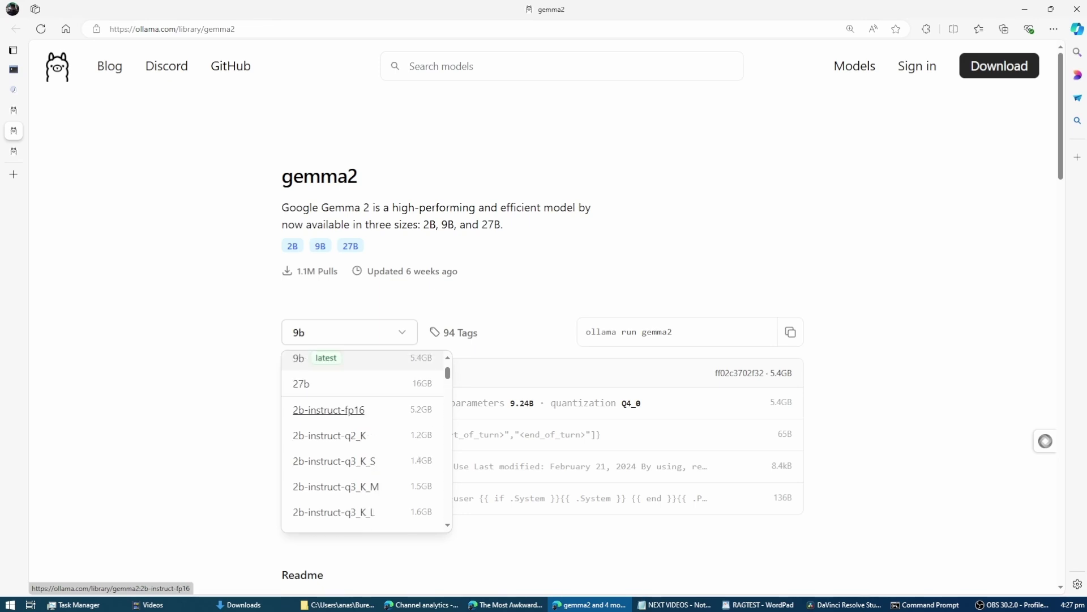
Copy the gemma2 2b-instruct-fp16 run command and paste it into Command Prompt
click(329, 410)
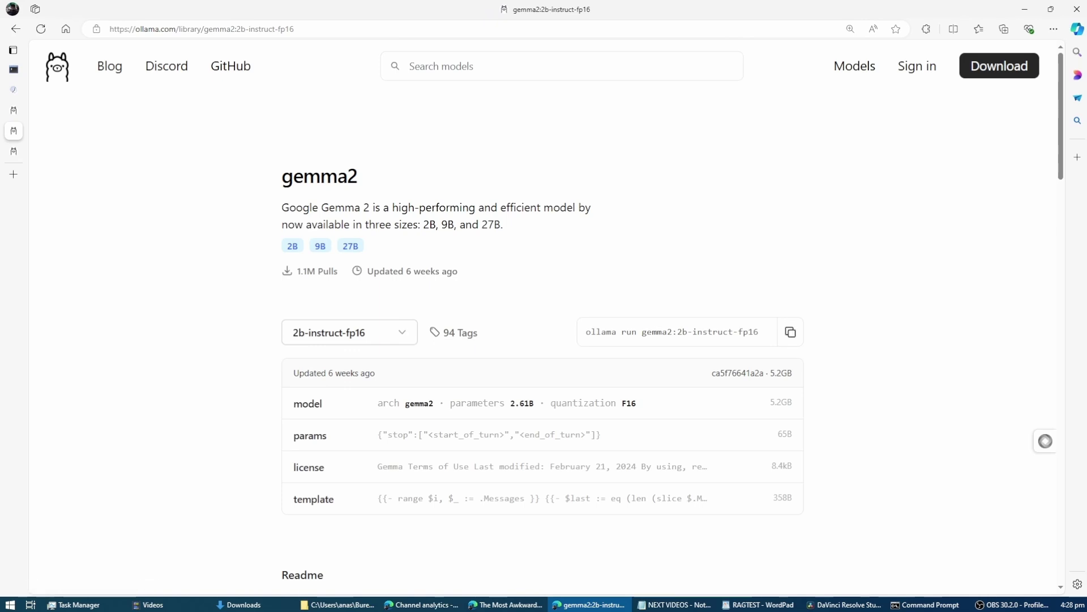
click(790, 332)
click(928, 605)
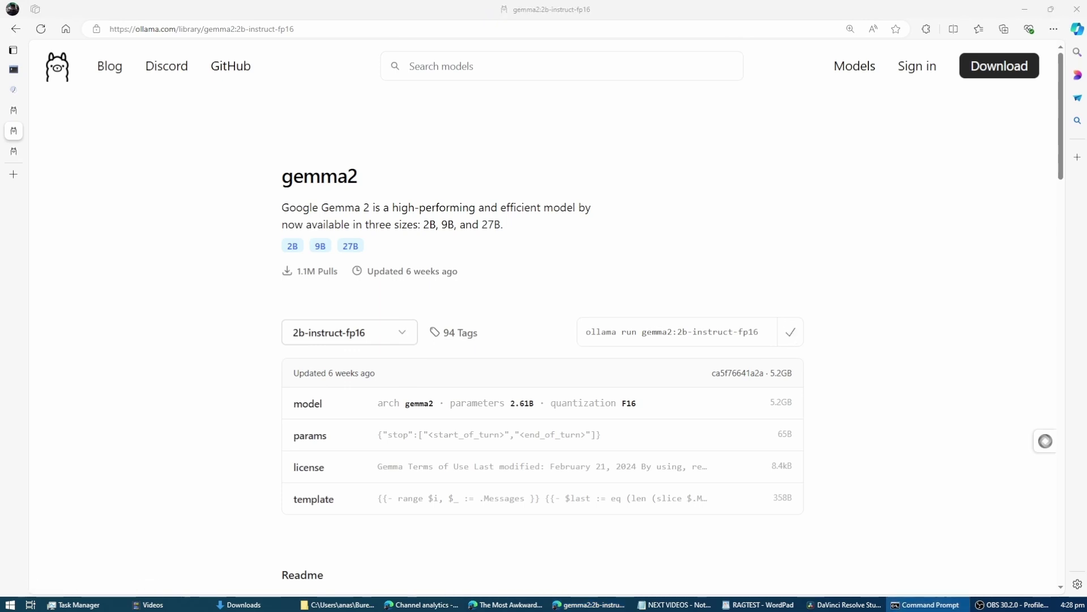
drag(781, 97, 578, 53)
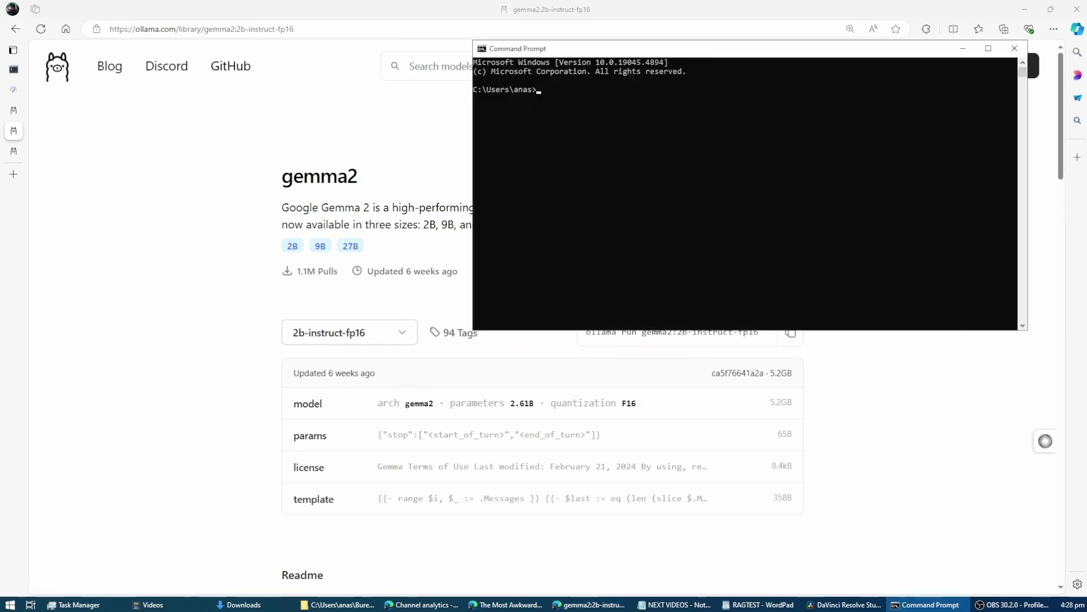
key(ctrl+v)
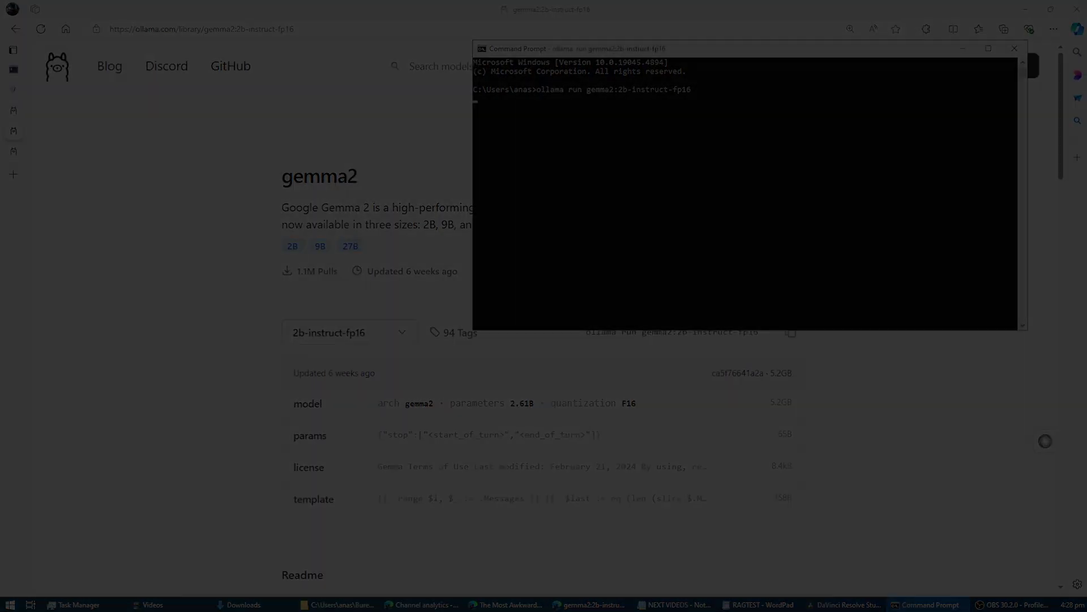